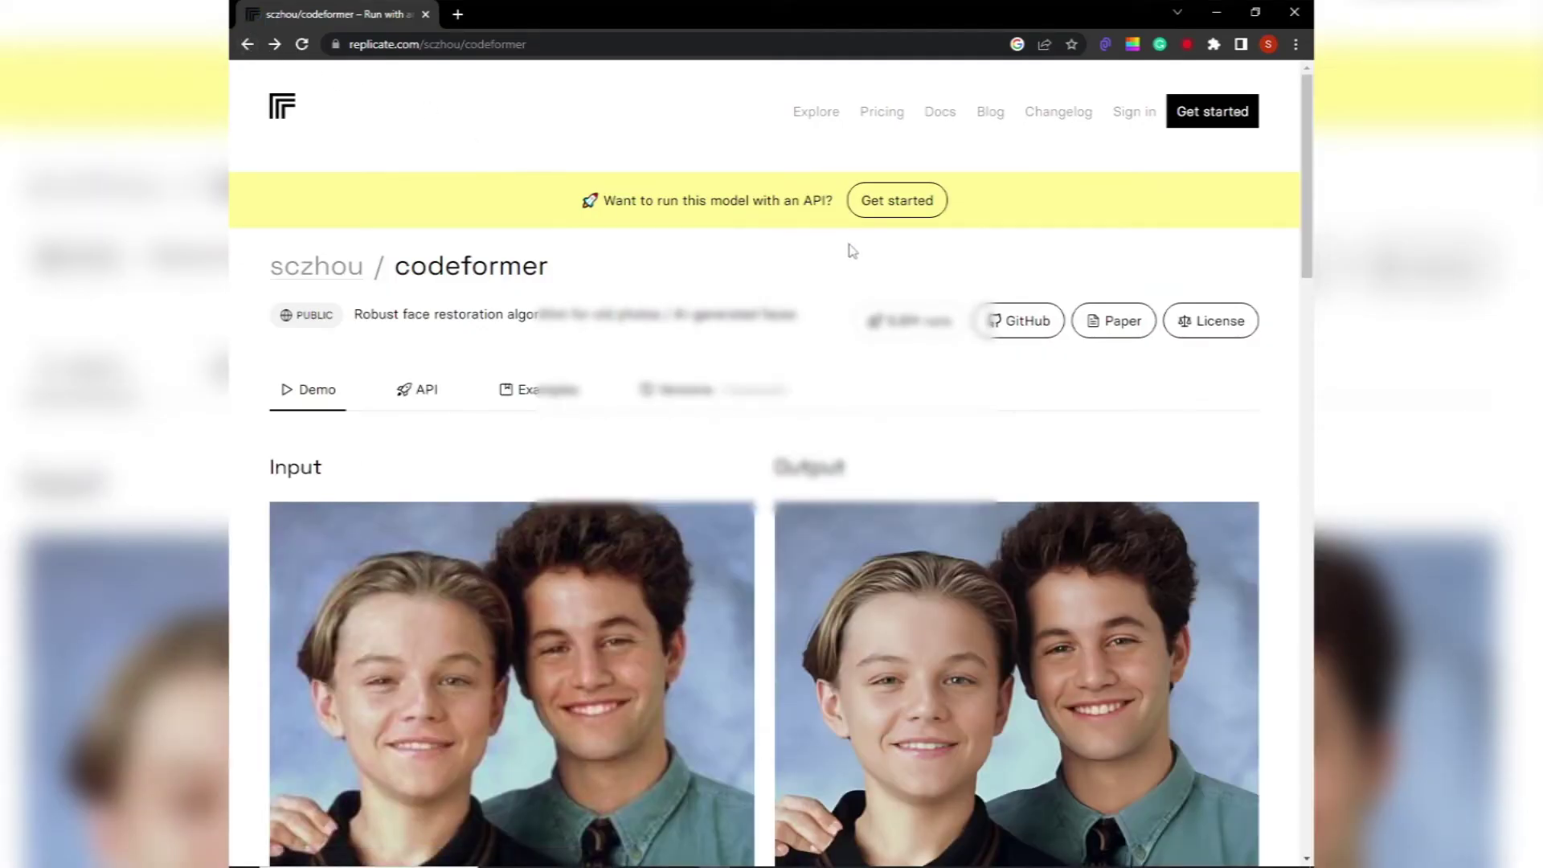
scroll(850, 250, down, 2)
scroll(858, 251, up, 1)
scroll(857, 252, down, 3)
scroll(861, 253, down, 3)
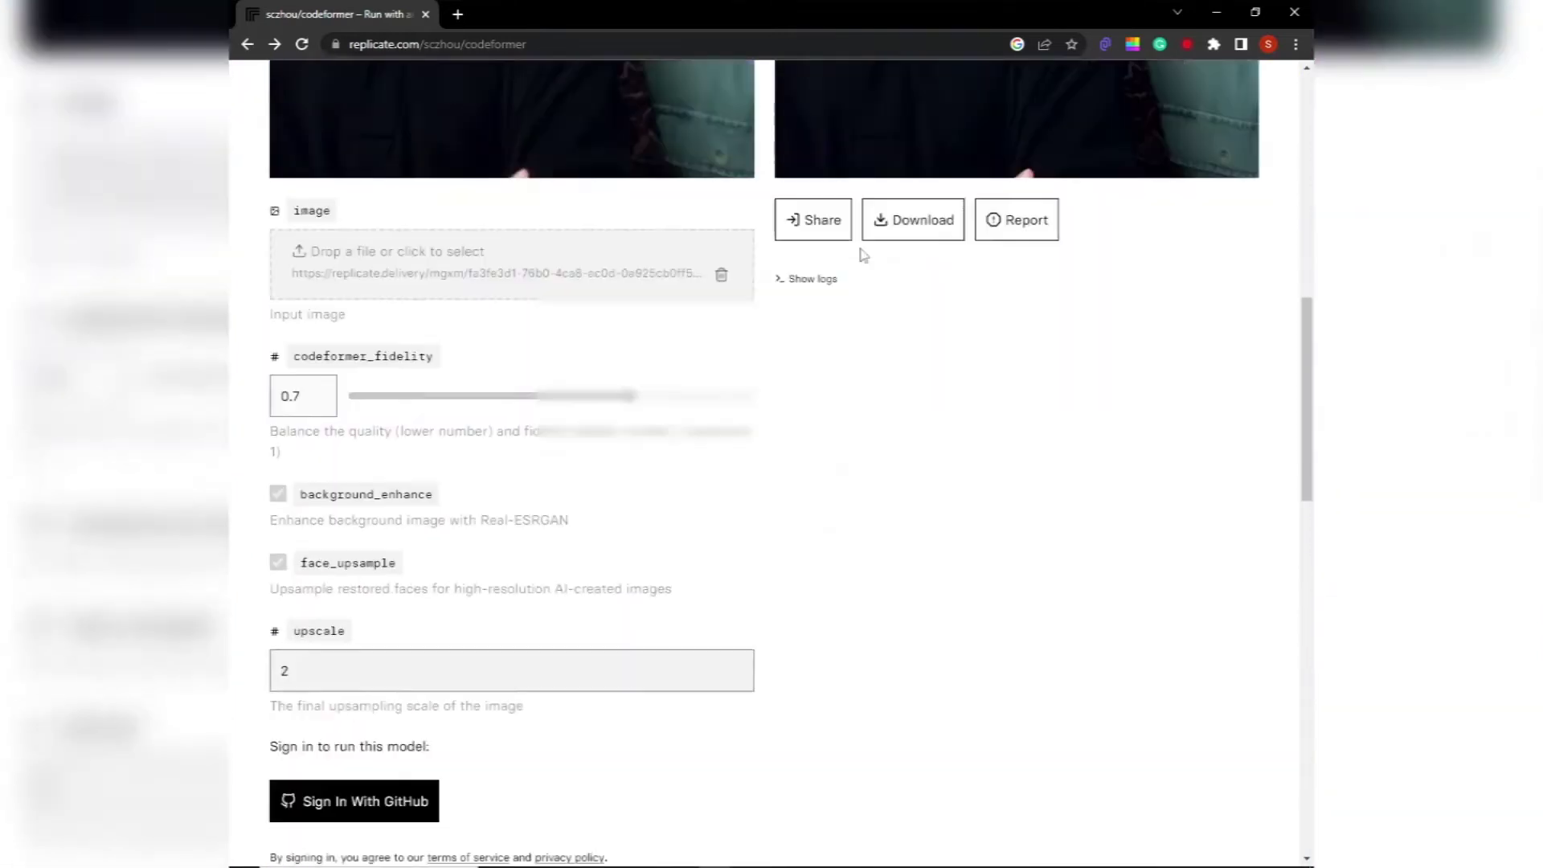
scroll(862, 255, down, 2)
scroll(606, 290, down, 4)
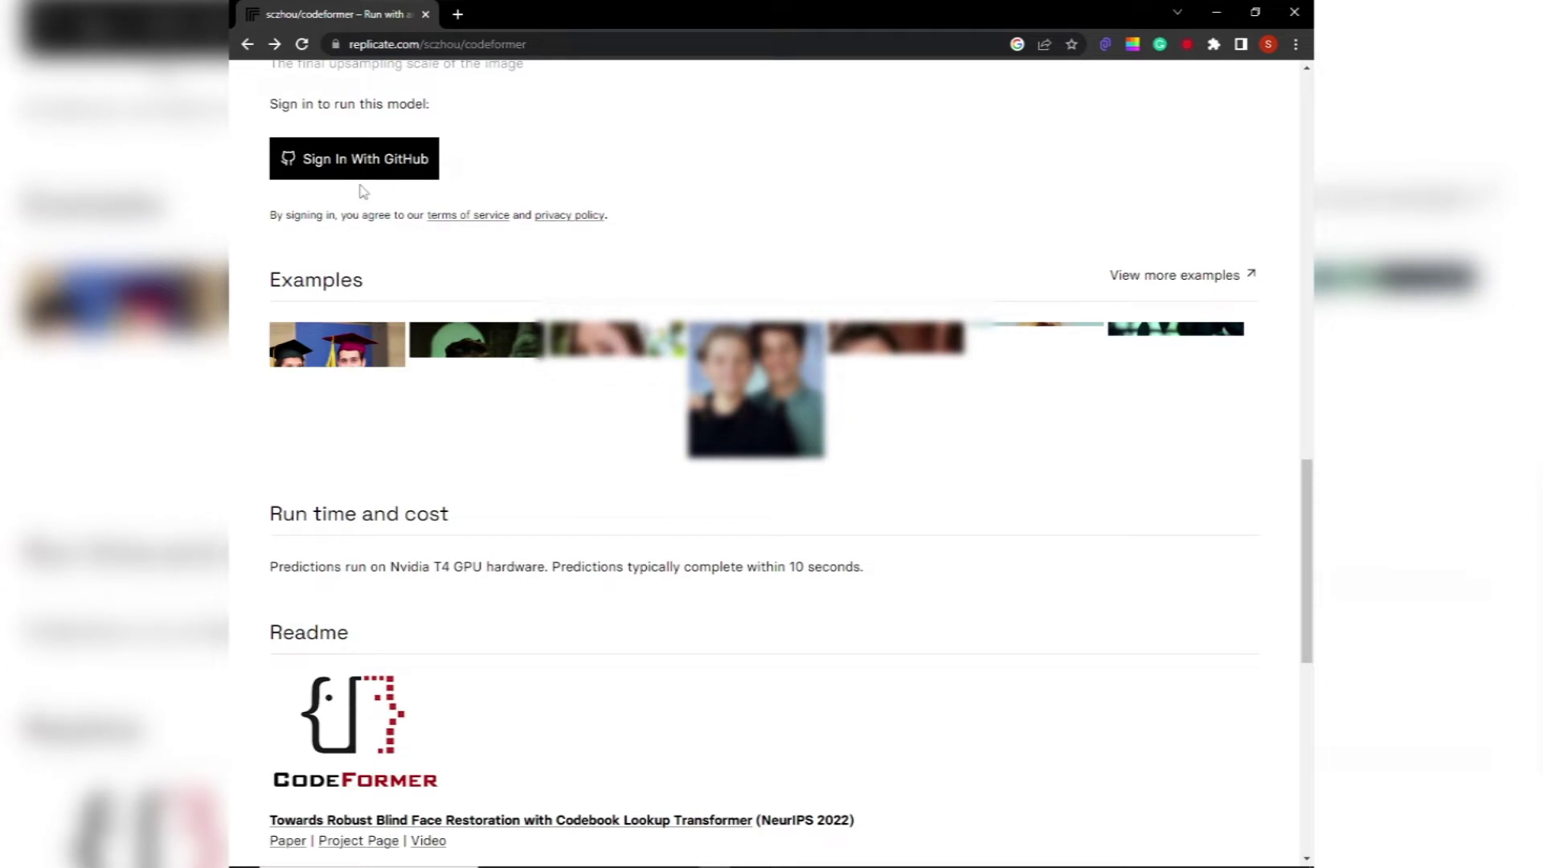
scroll(360, 191, up, 1)
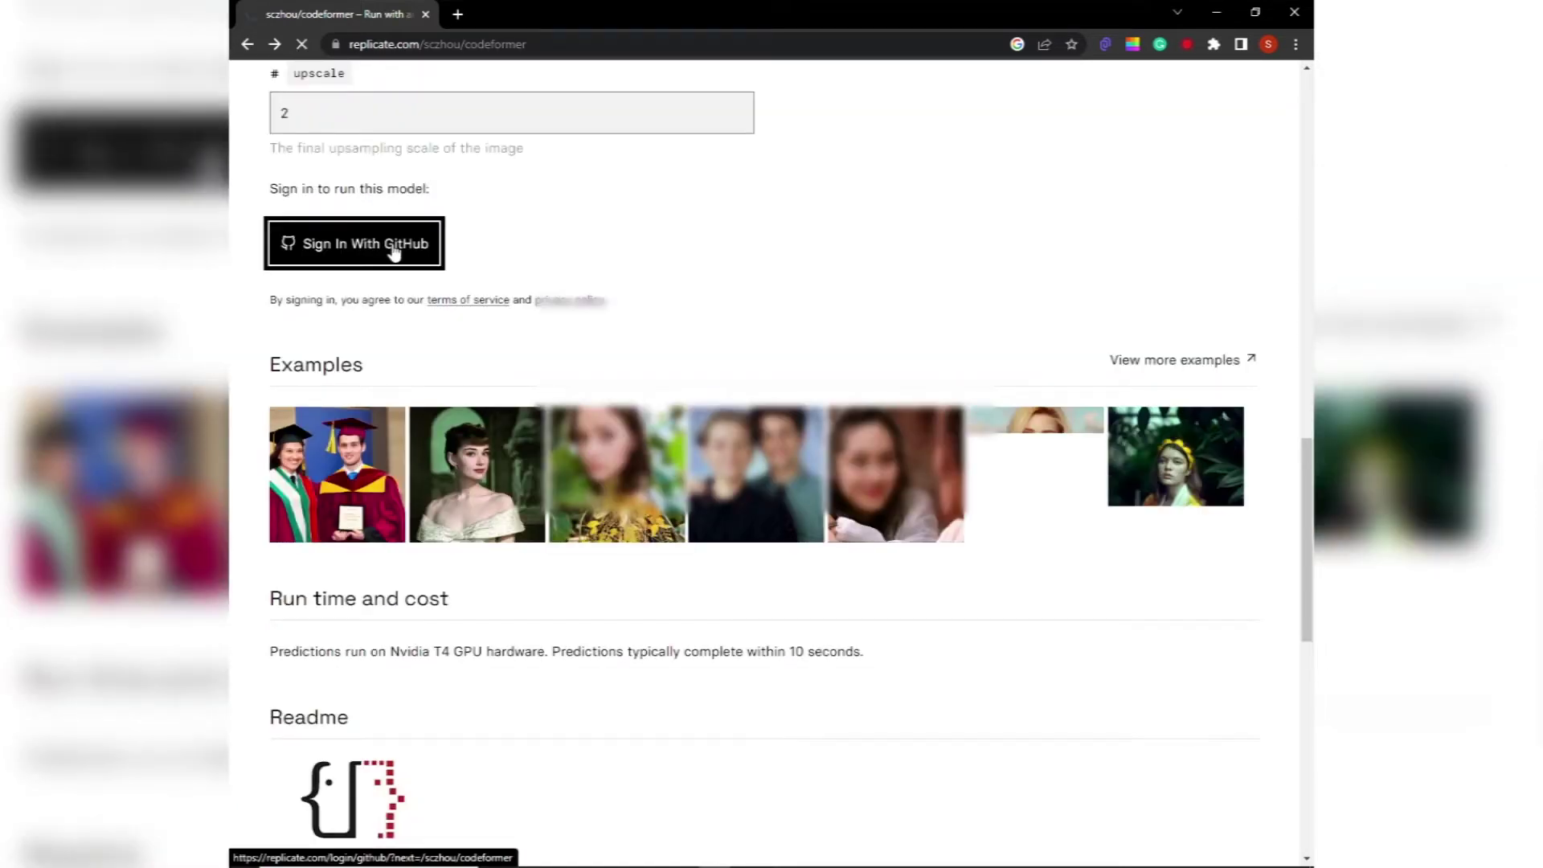
Start the GitHub sign-in from Replicate and reach the new-account sign-up form
click(393, 253)
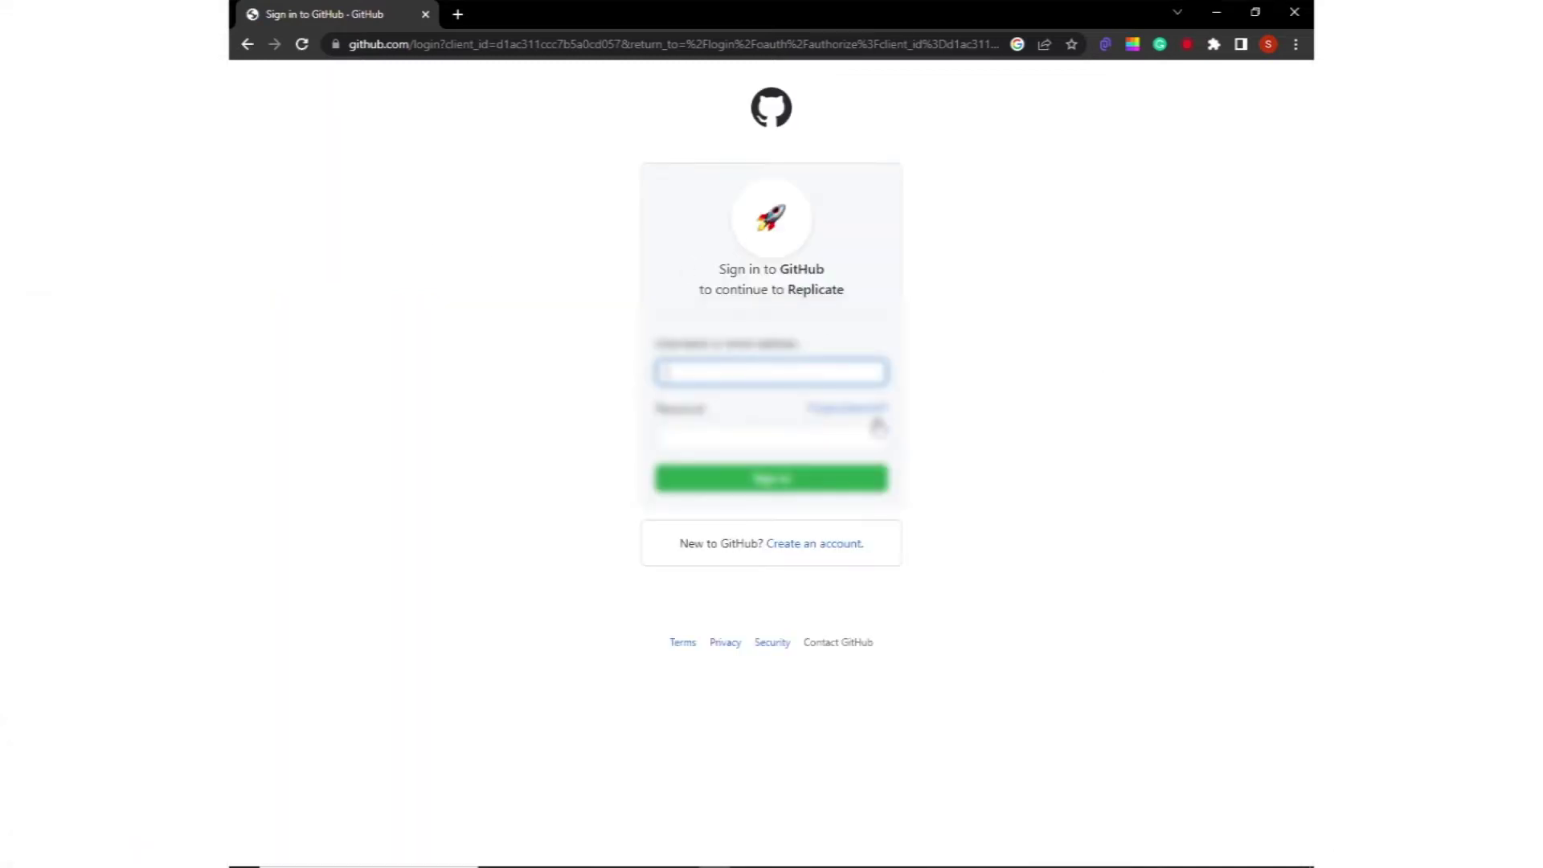
click(791, 549)
click(815, 555)
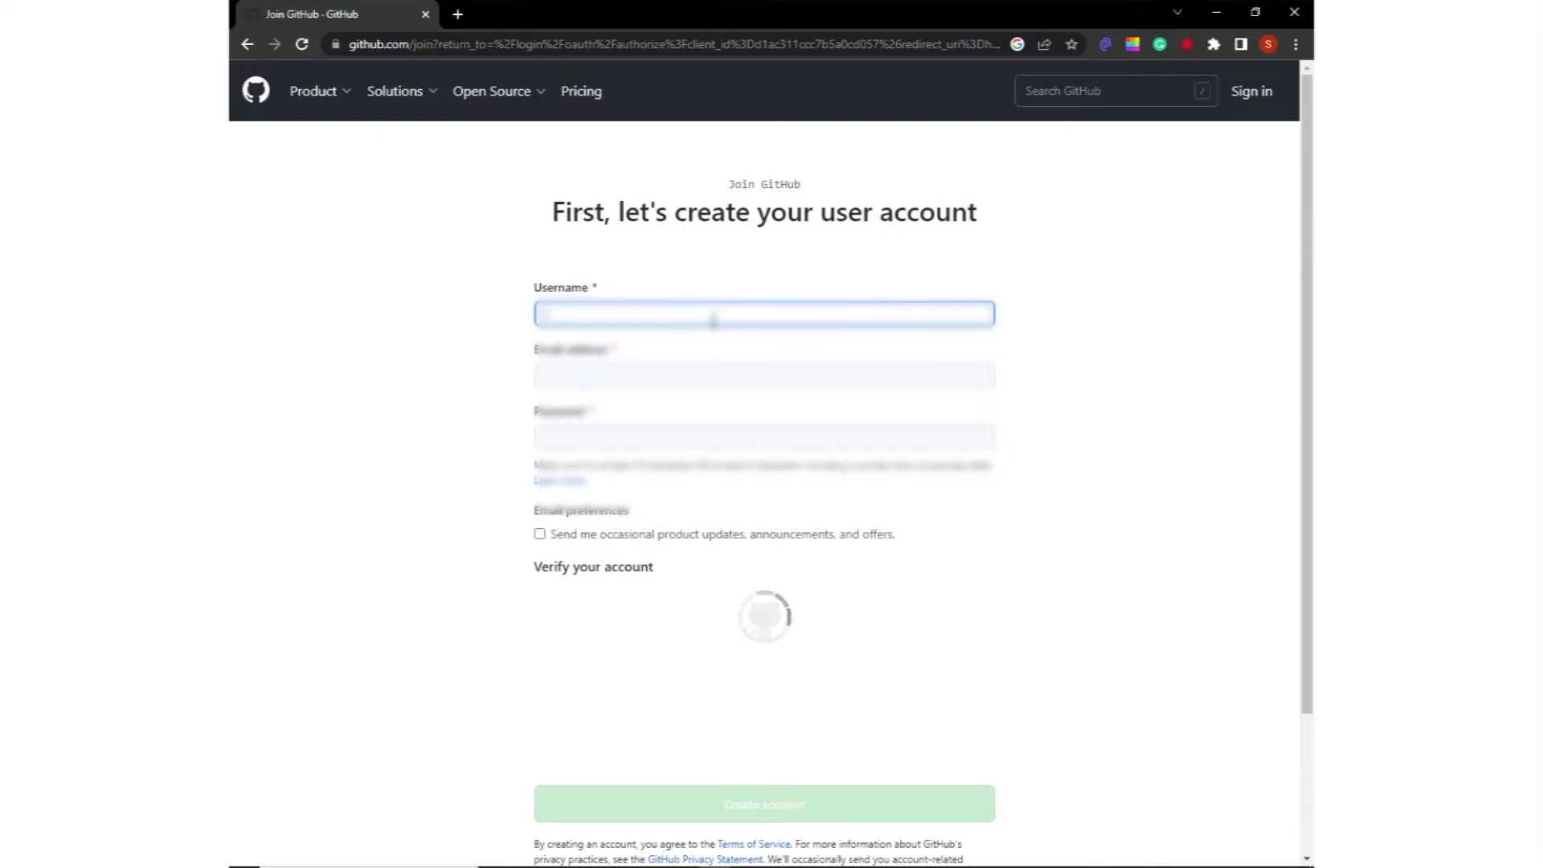
text(sb)
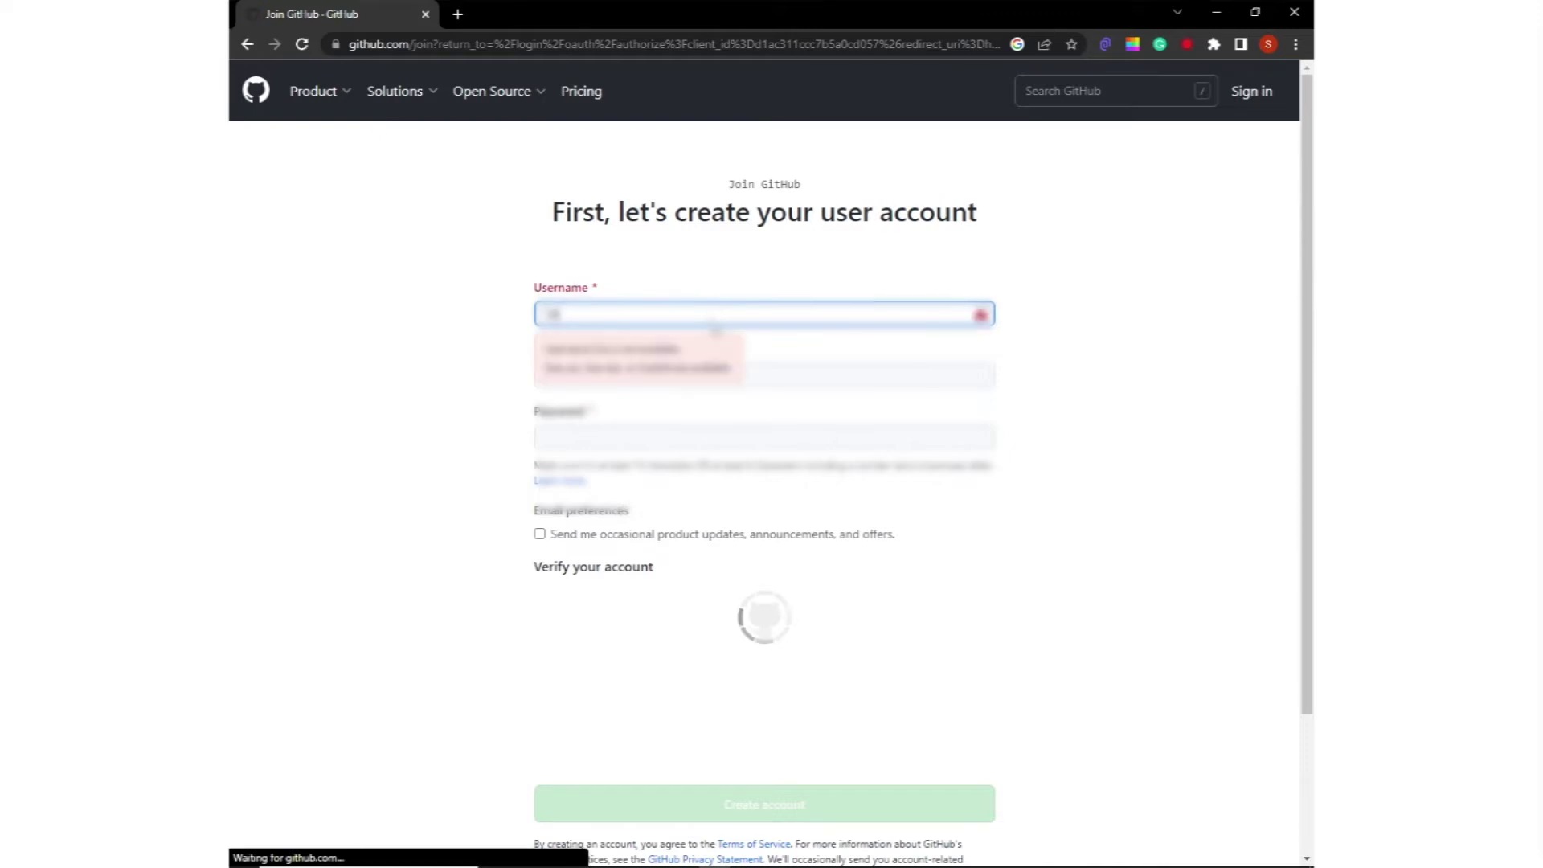
text(am)
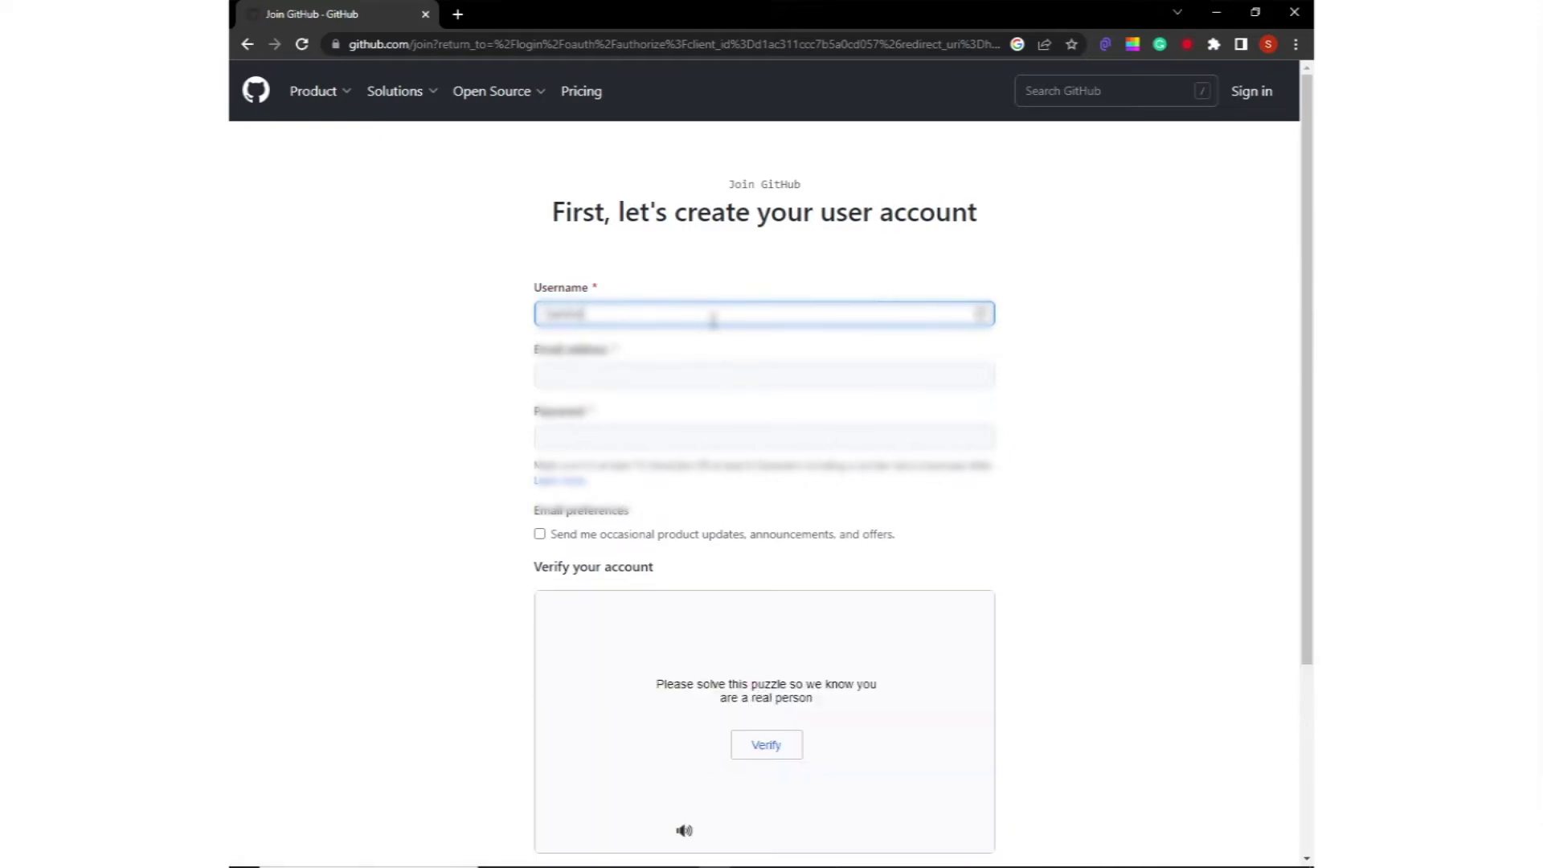
text(-)
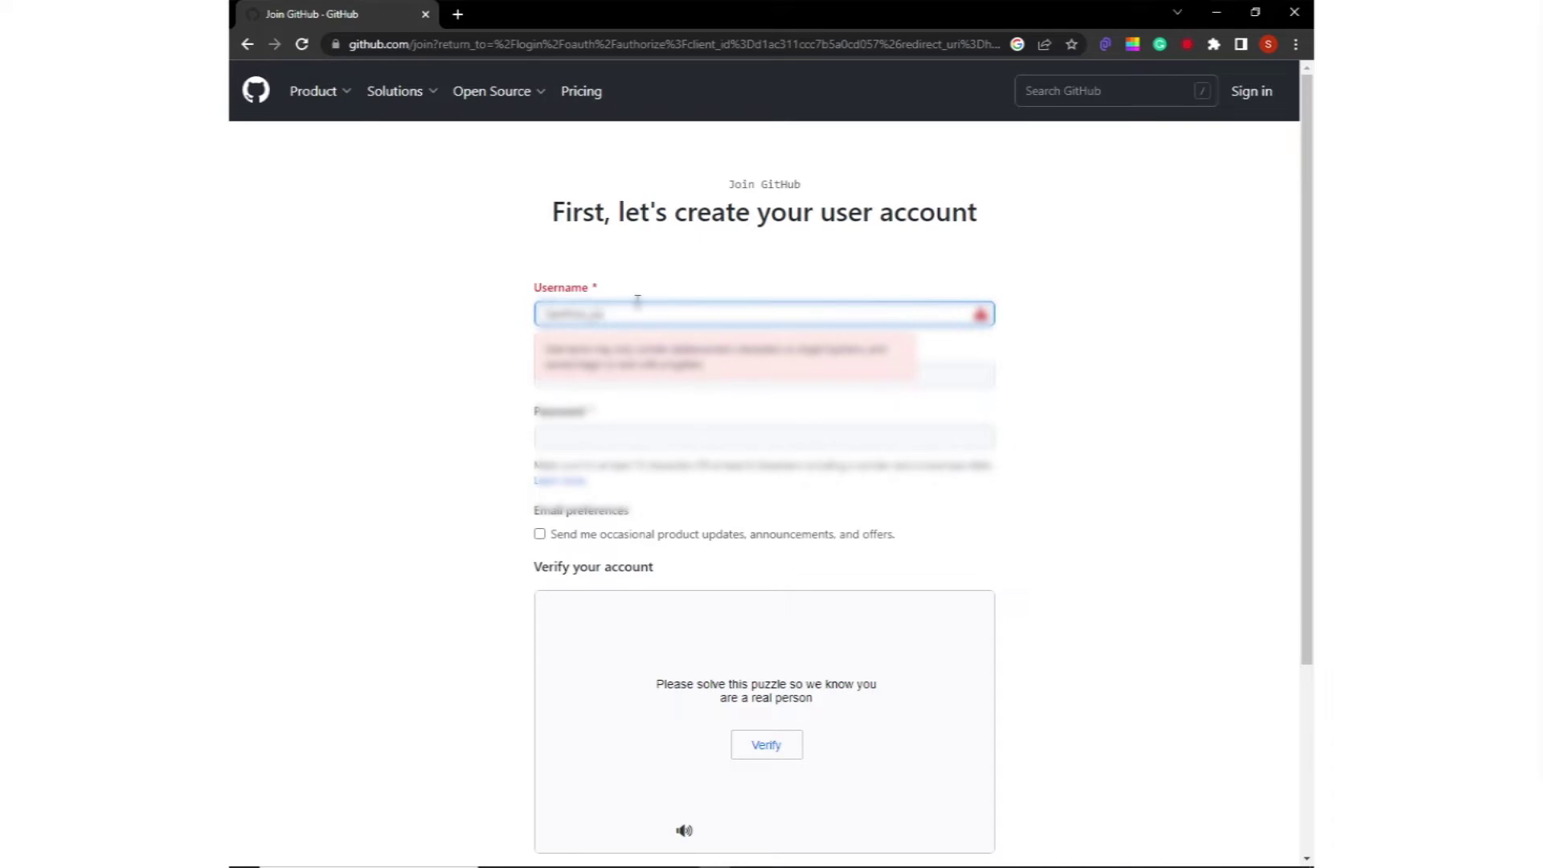
Fill in an available username and correct the Gmail address, then move to the password field
key(BackSpace)
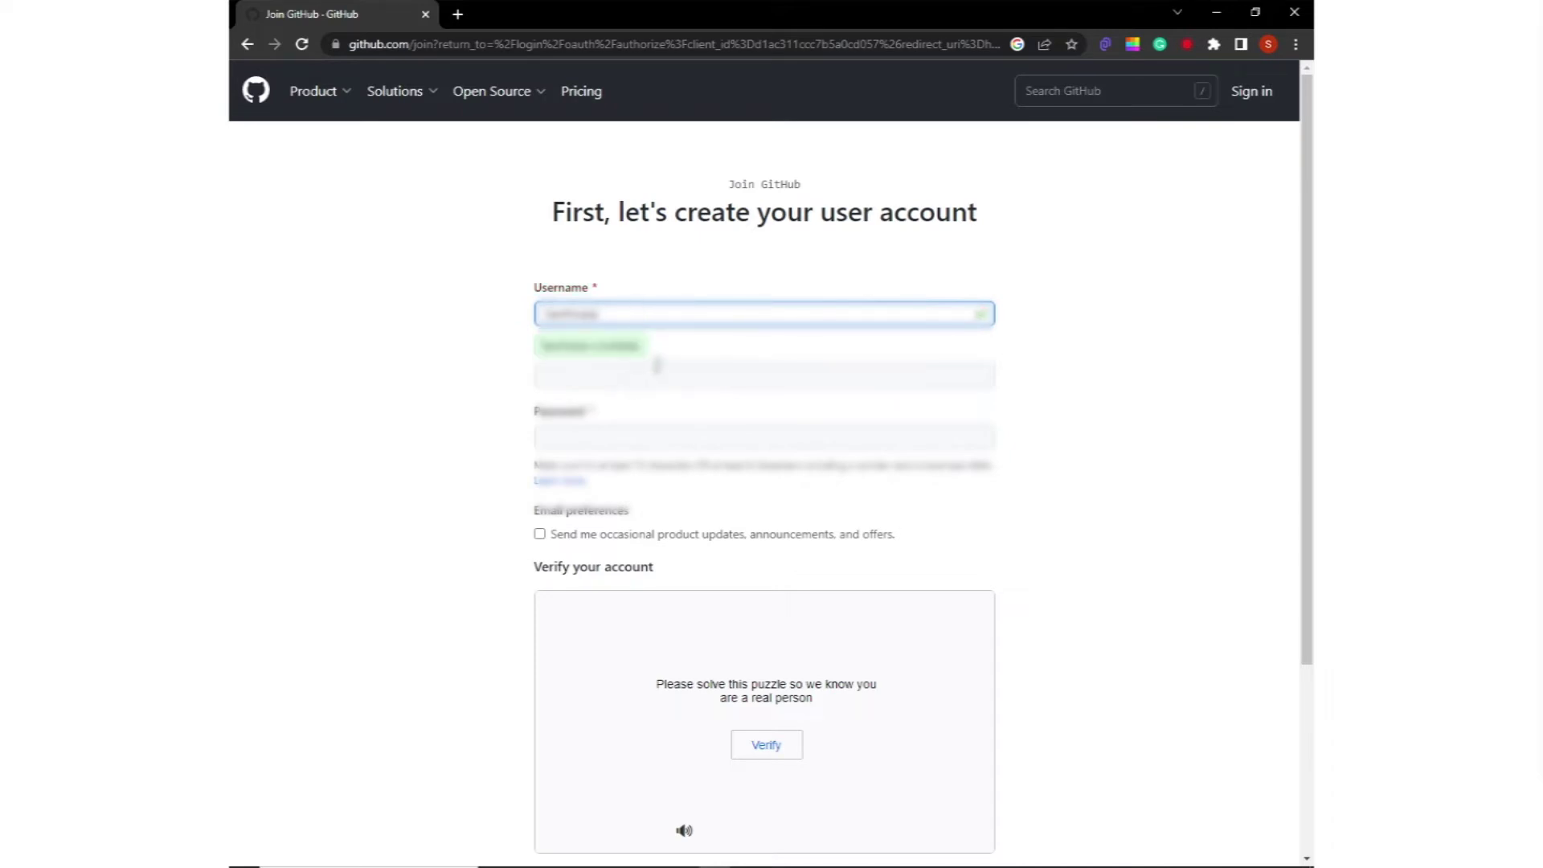
click(658, 375)
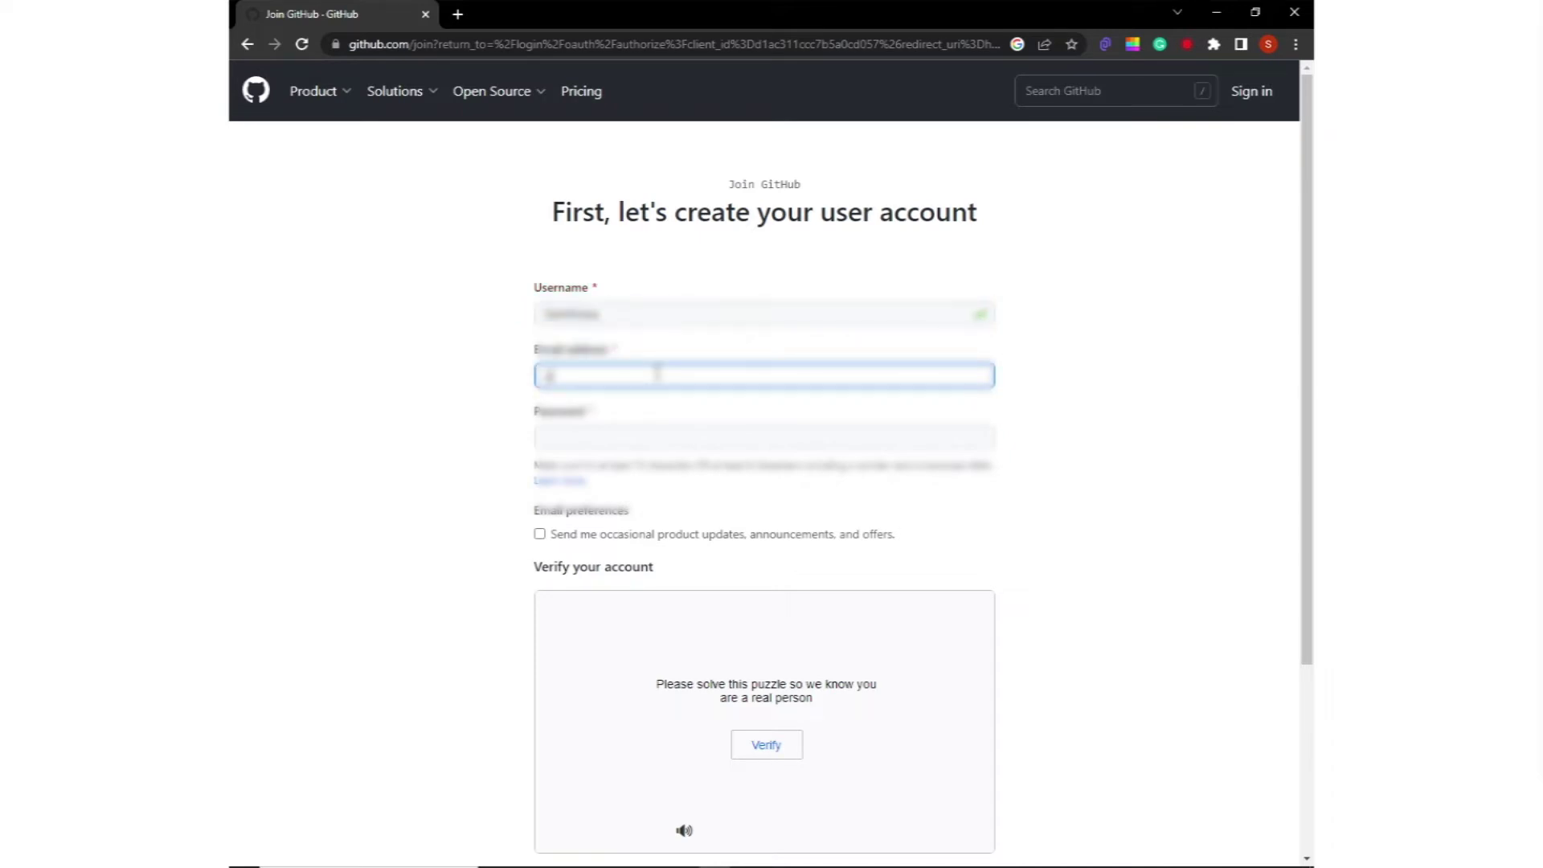
key(BackSpace)
key(BackSpace)
text(@gm)
text(ail)
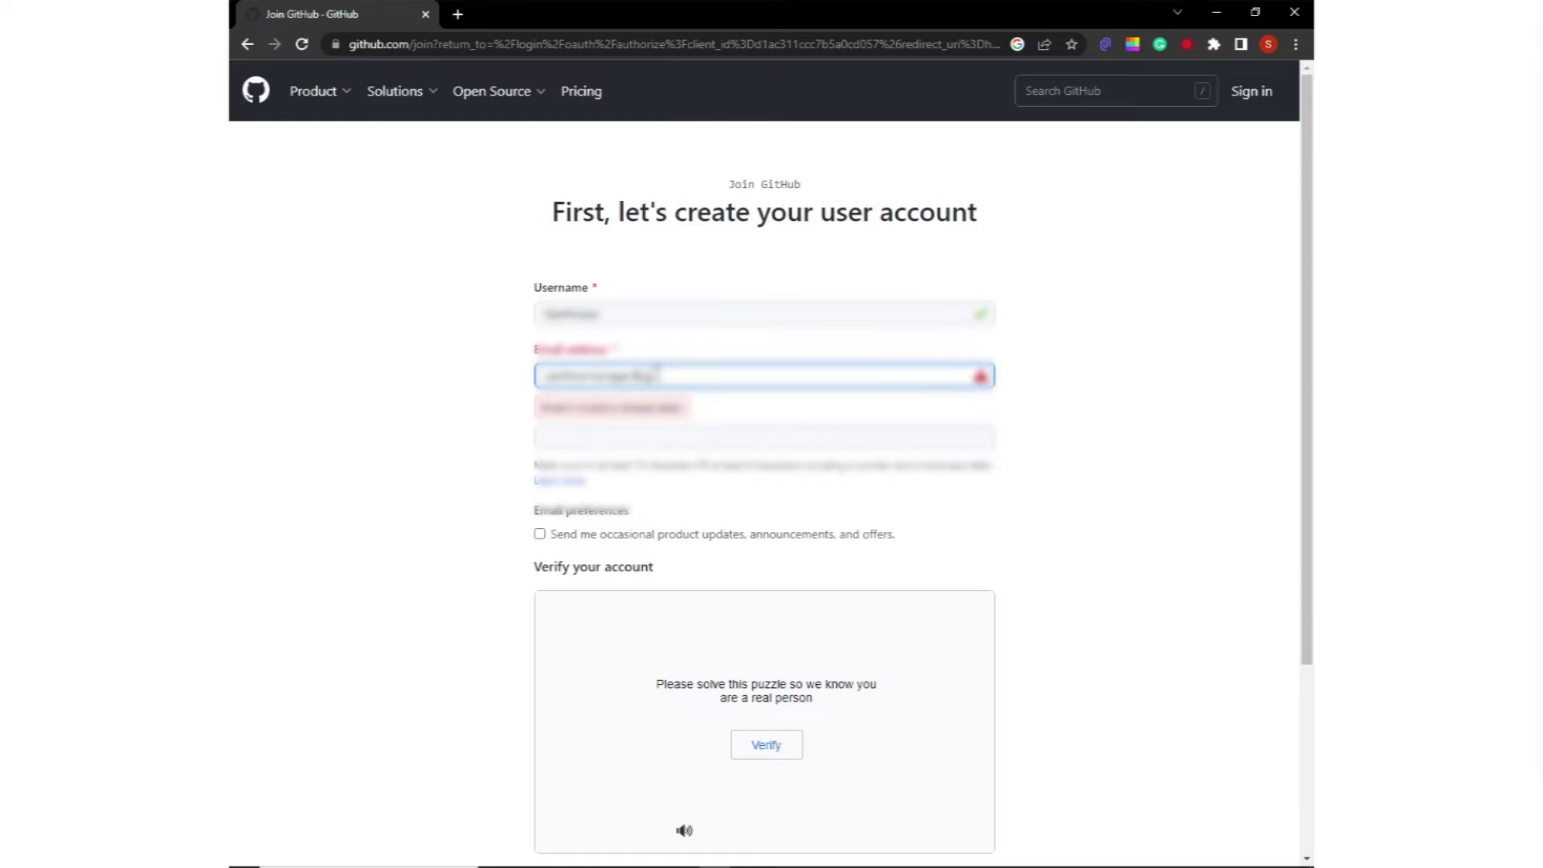
text(.com)
text(com)
text(.)
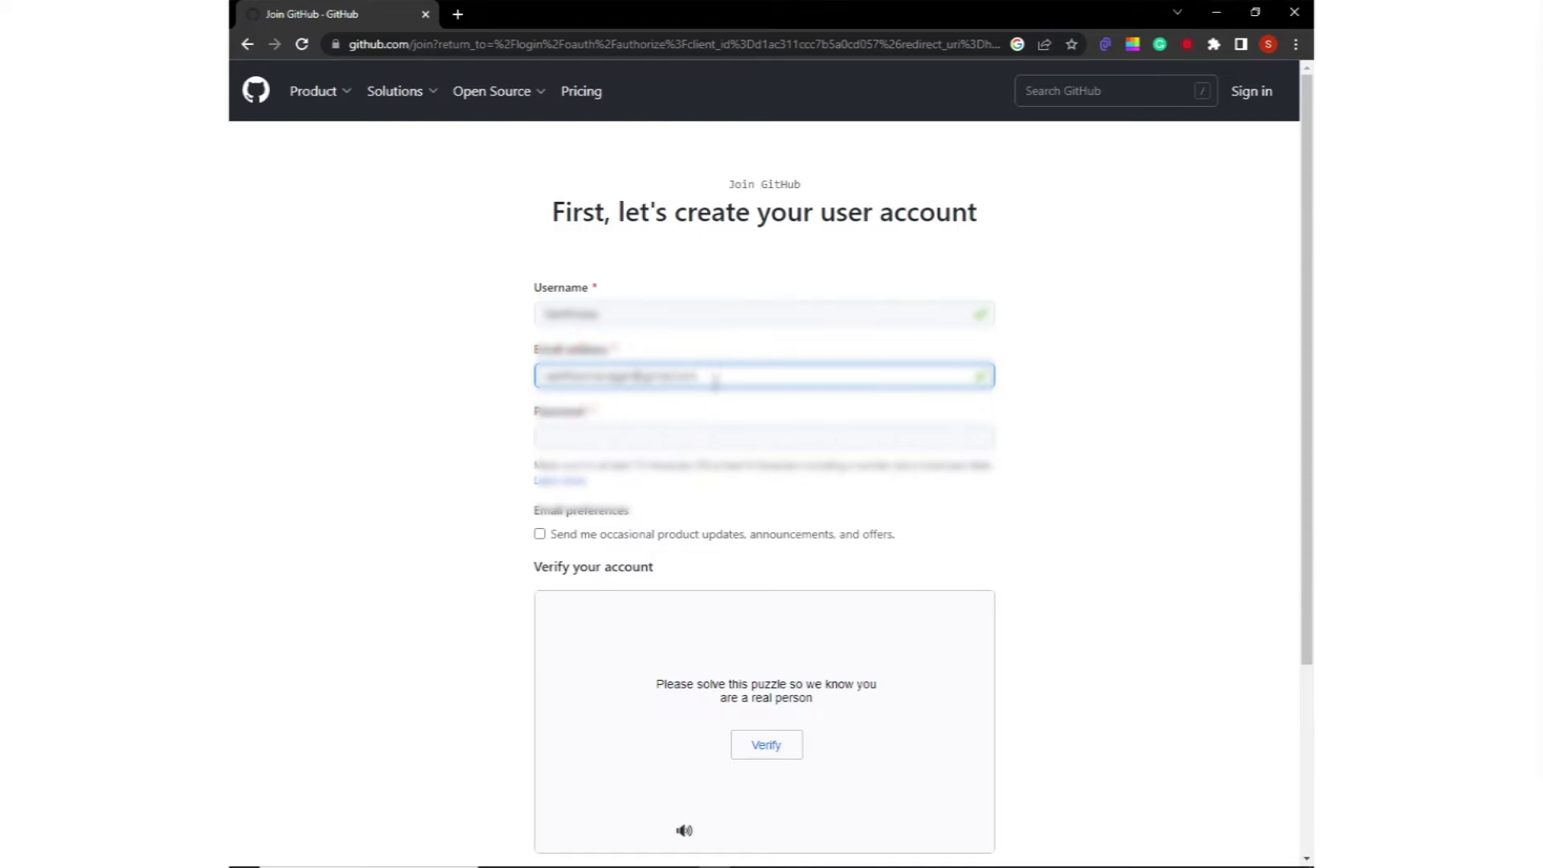
click(665, 443)
Fill the password with the browser's suggested strong password and start verification
right_click(665, 443)
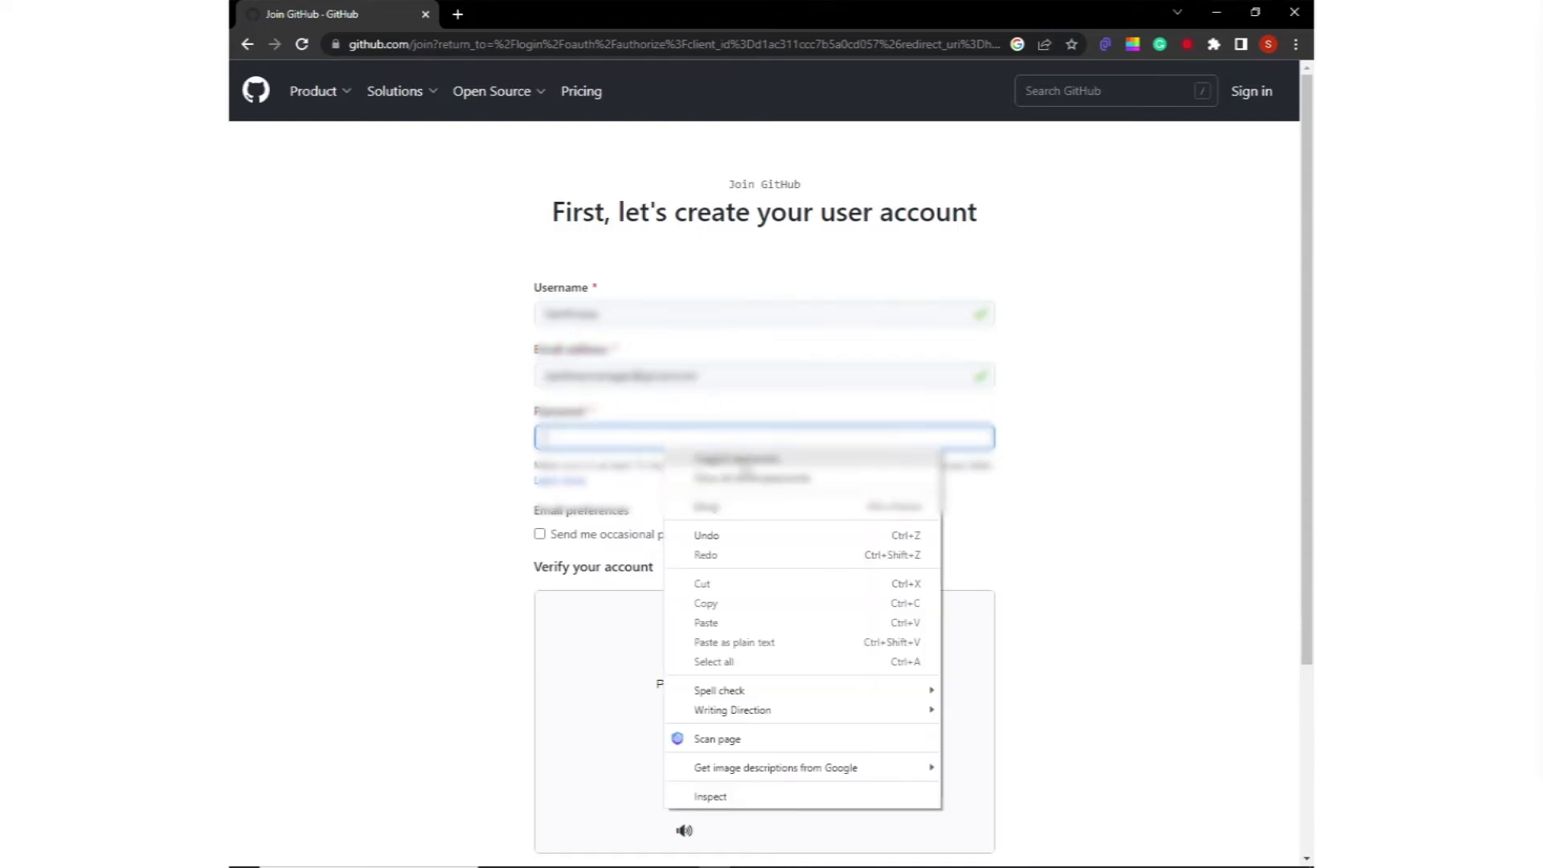
click(742, 456)
scroll(705, 565, down, 1)
scroll(706, 564, down, 1)
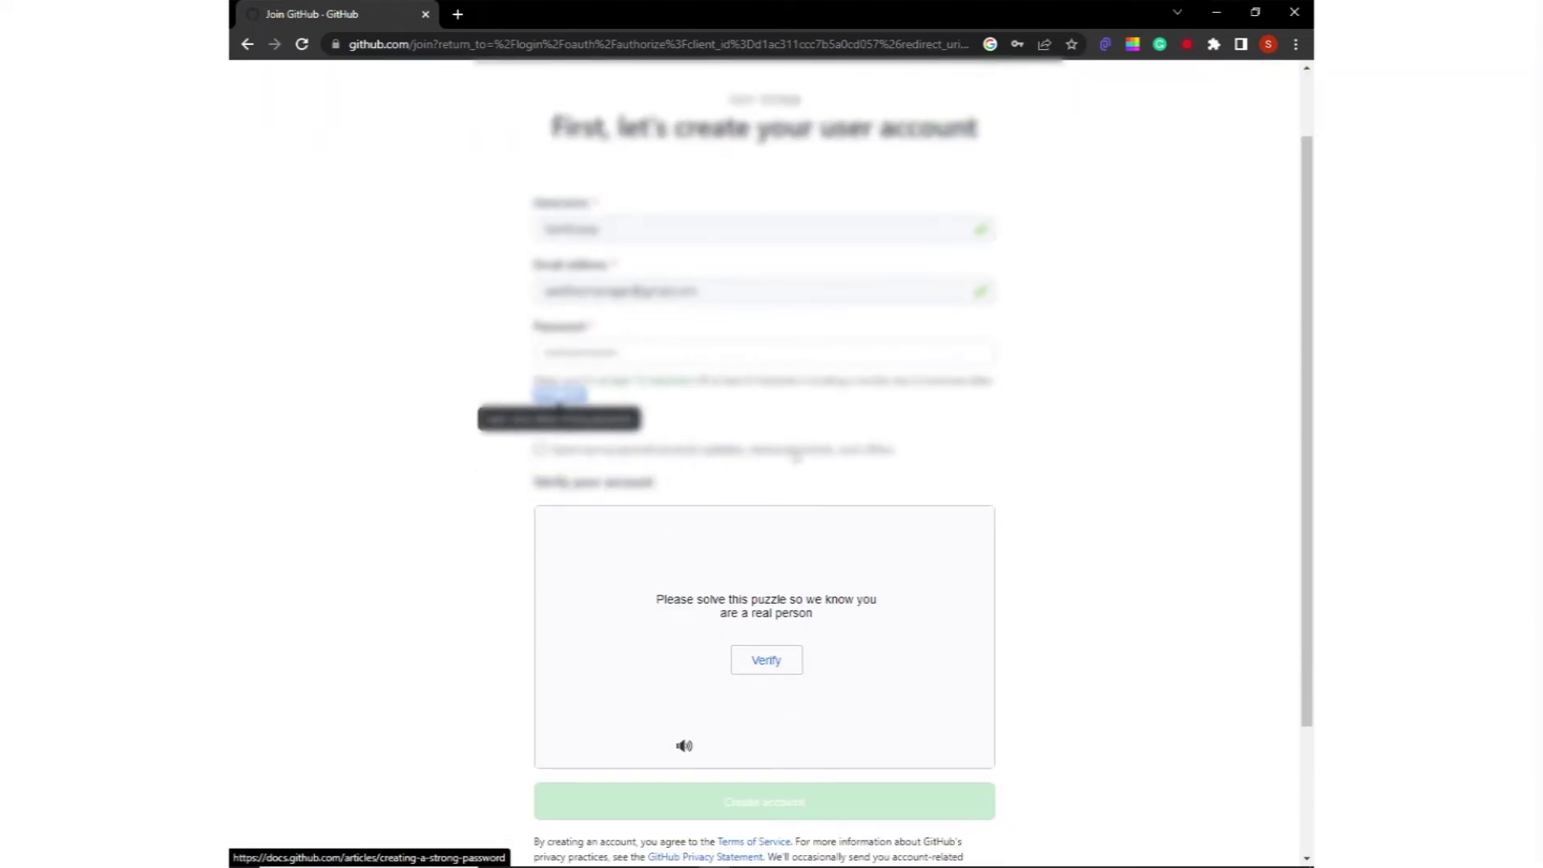
scroll(705, 492, down, 1)
scroll(728, 516, down, 2)
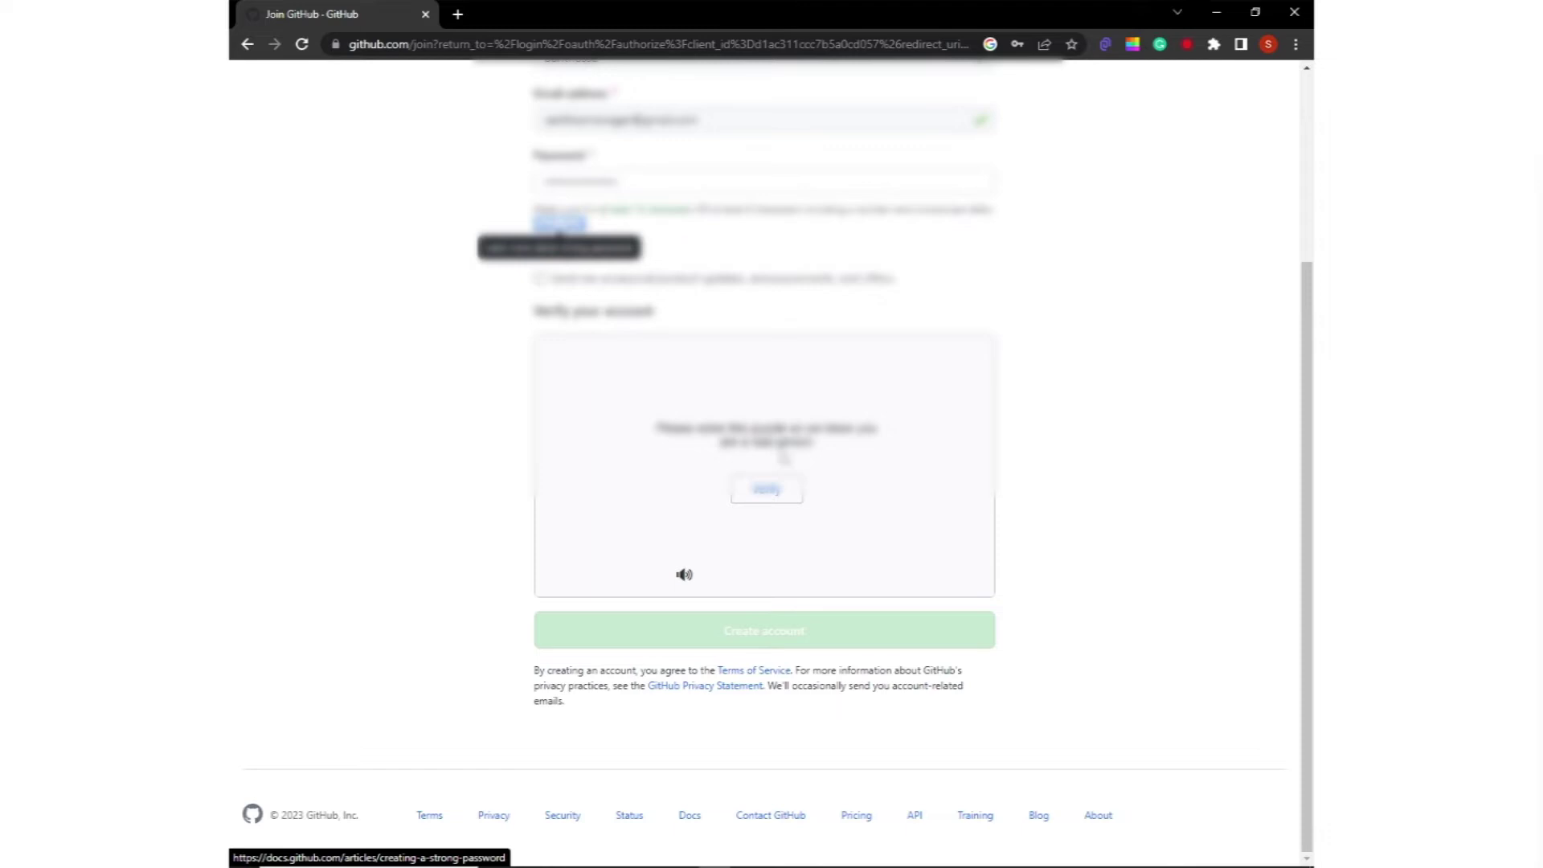
click(782, 485)
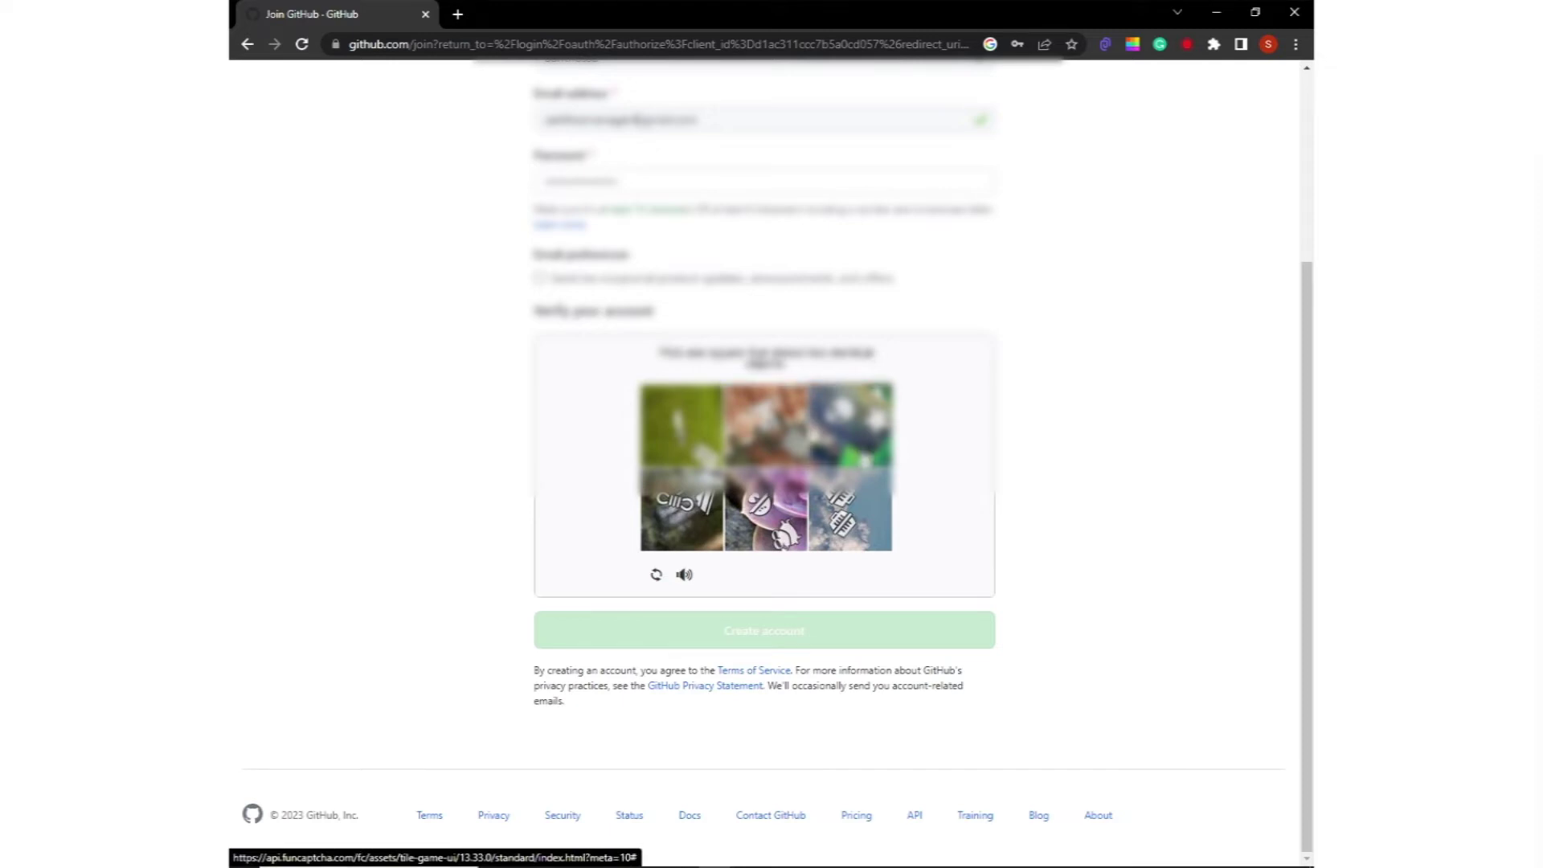
Solve the image captcha rounds and create the GitHub account
click(874, 498)
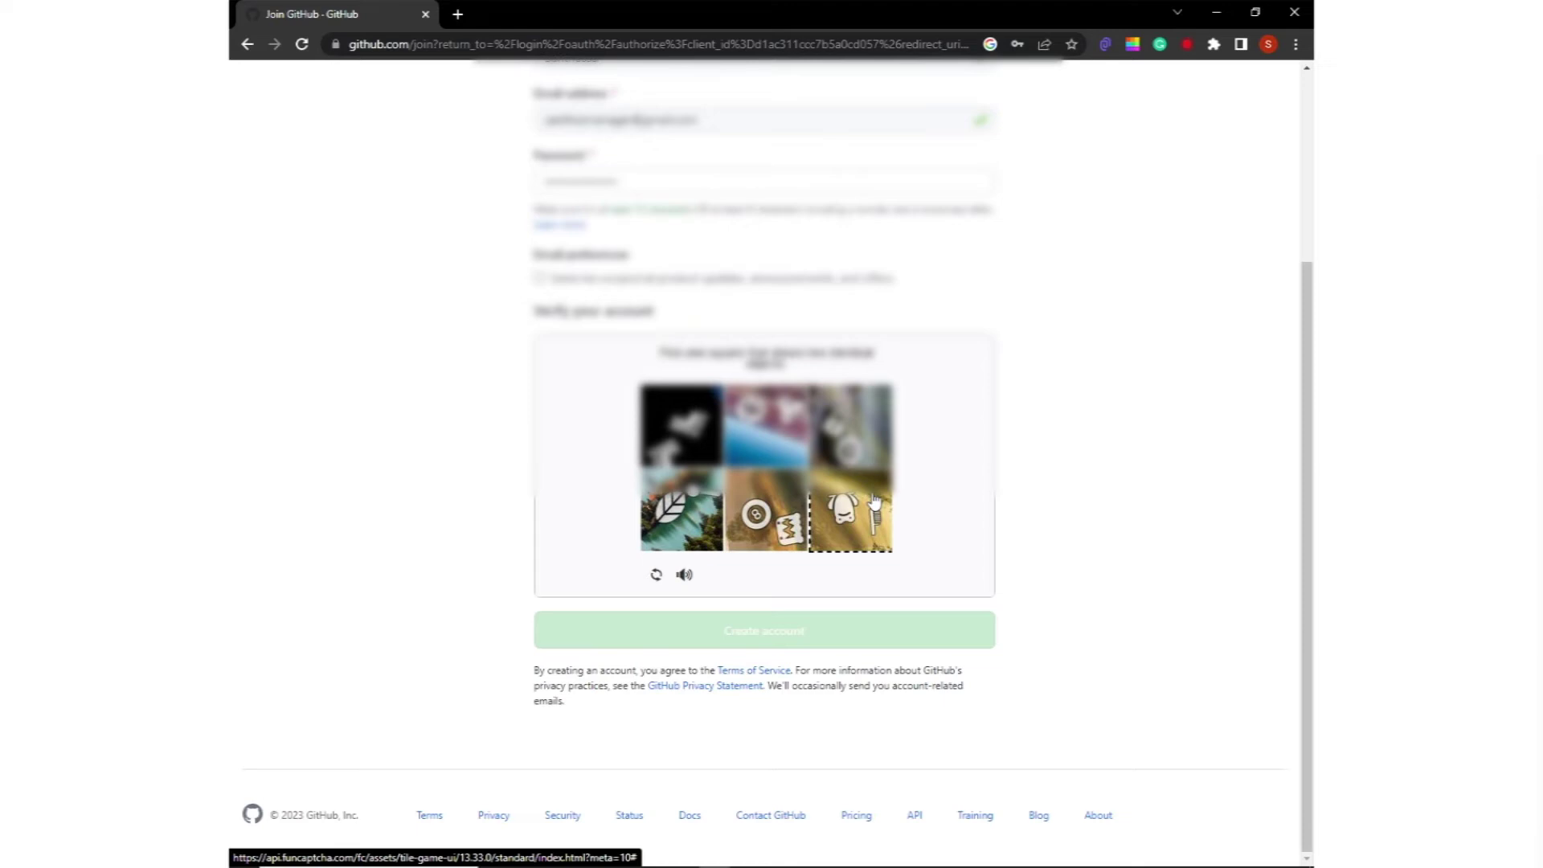
click(875, 498)
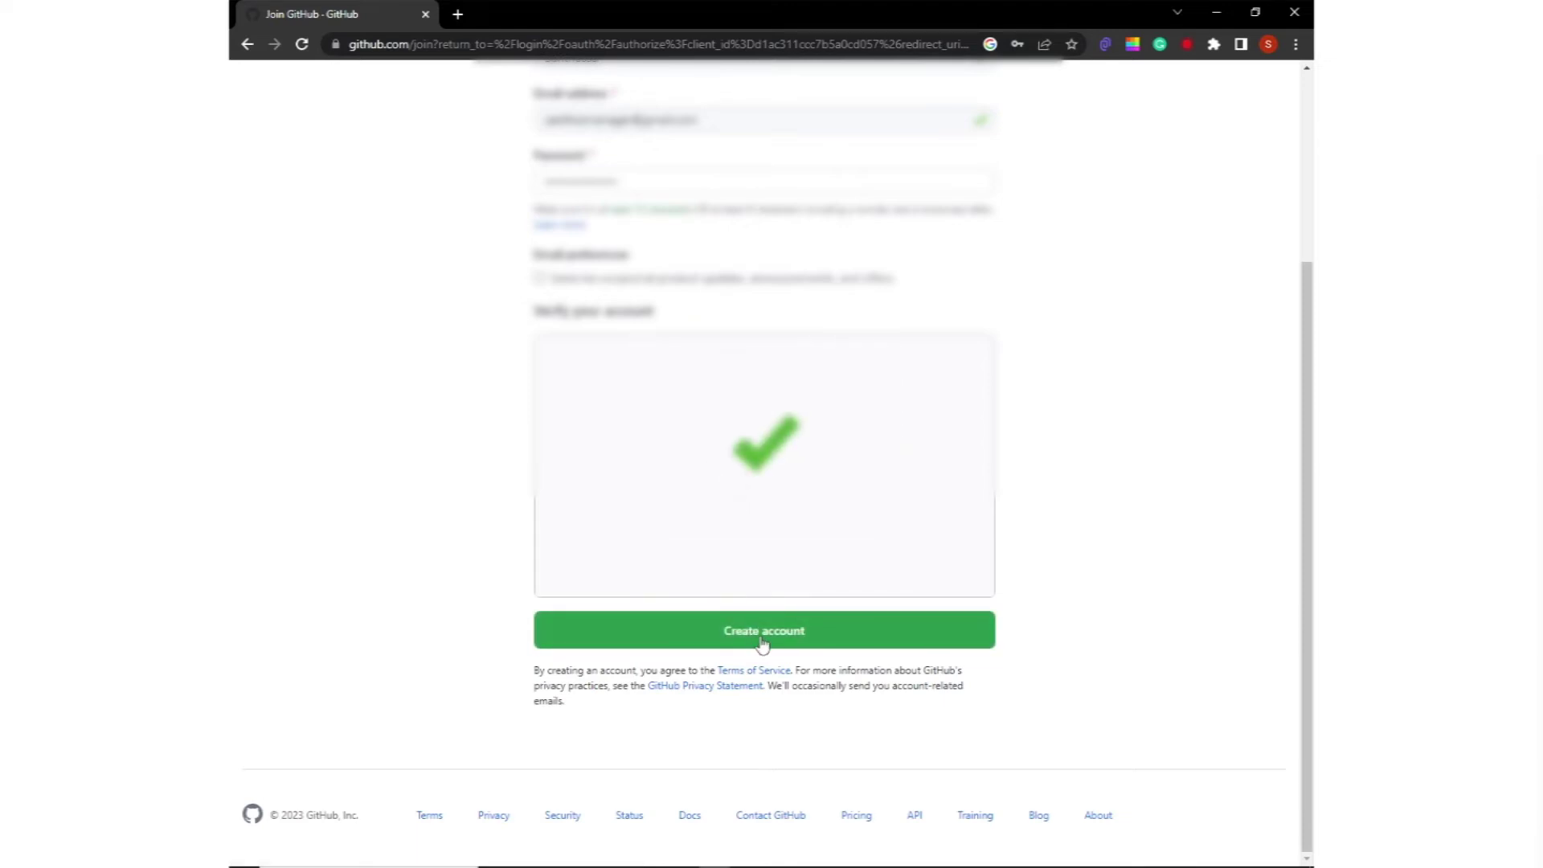
click(769, 624)
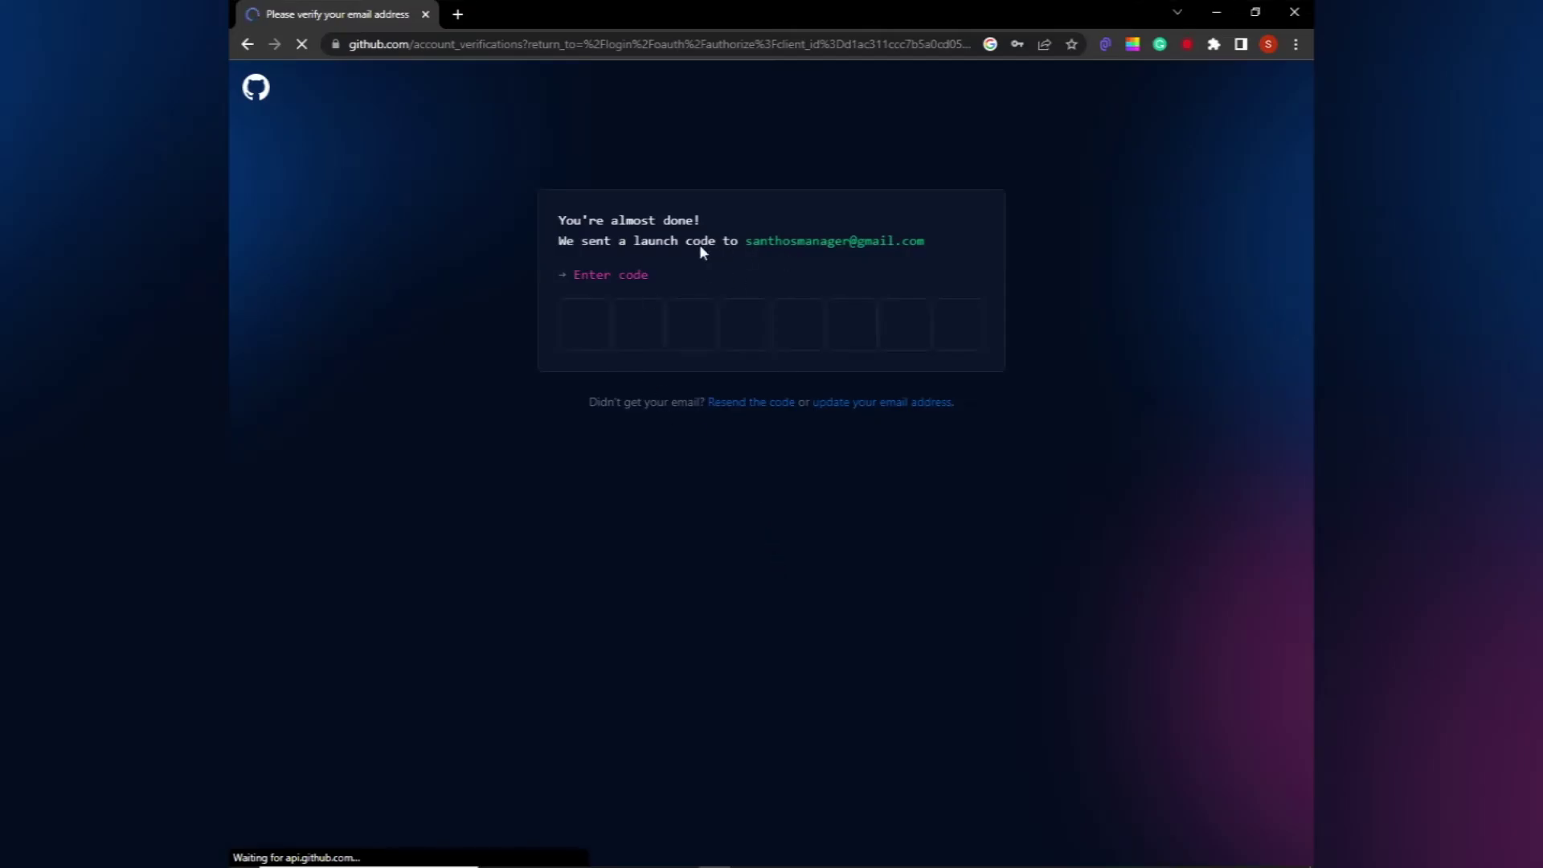
Open Gmail in a new tab while the launch-code page waits
click(459, 15)
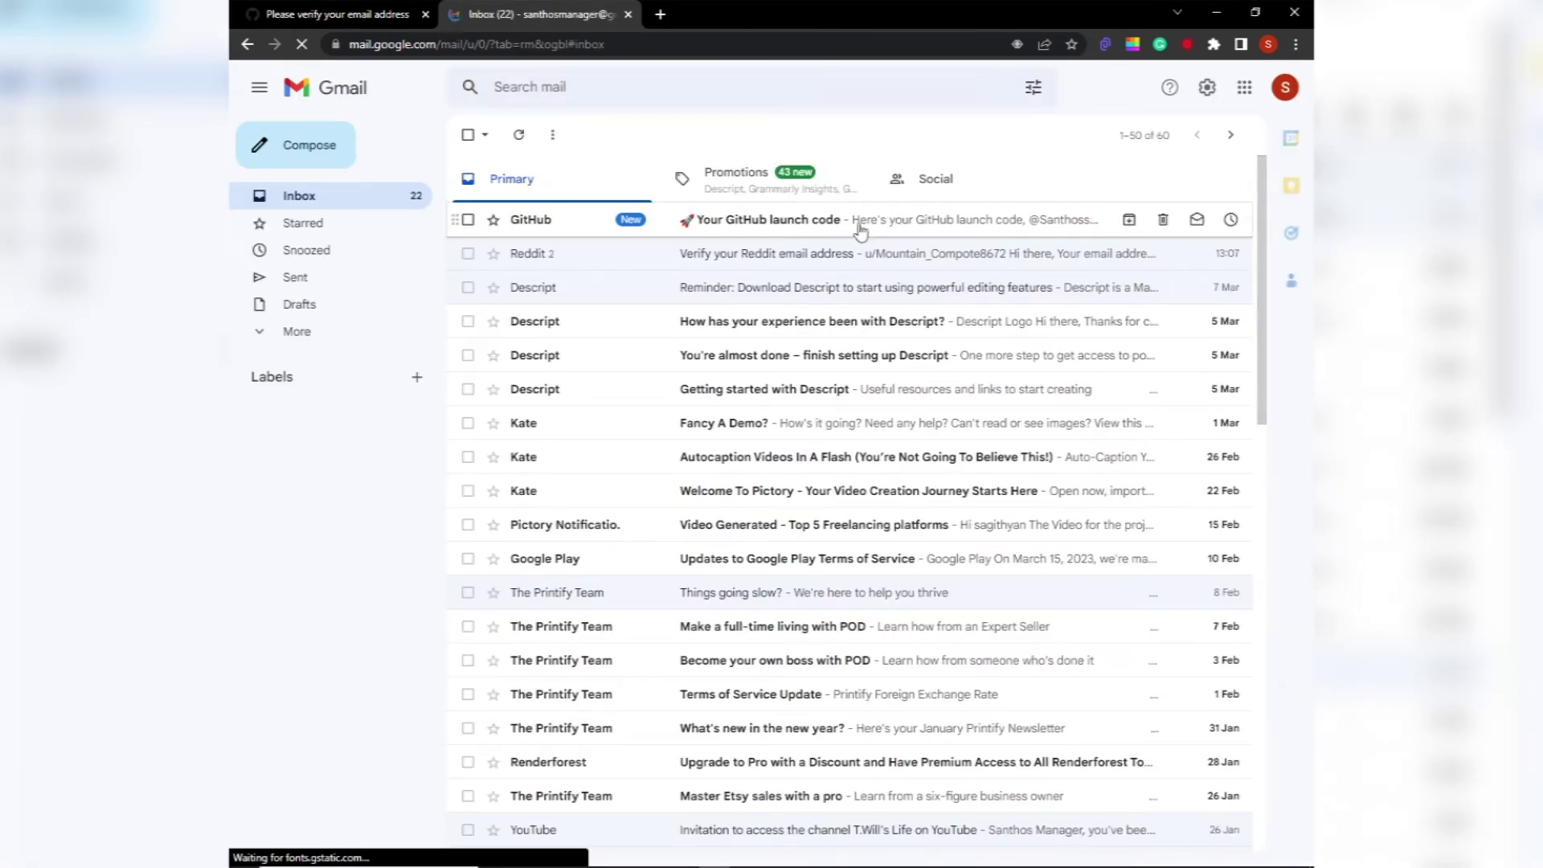
click(860, 229)
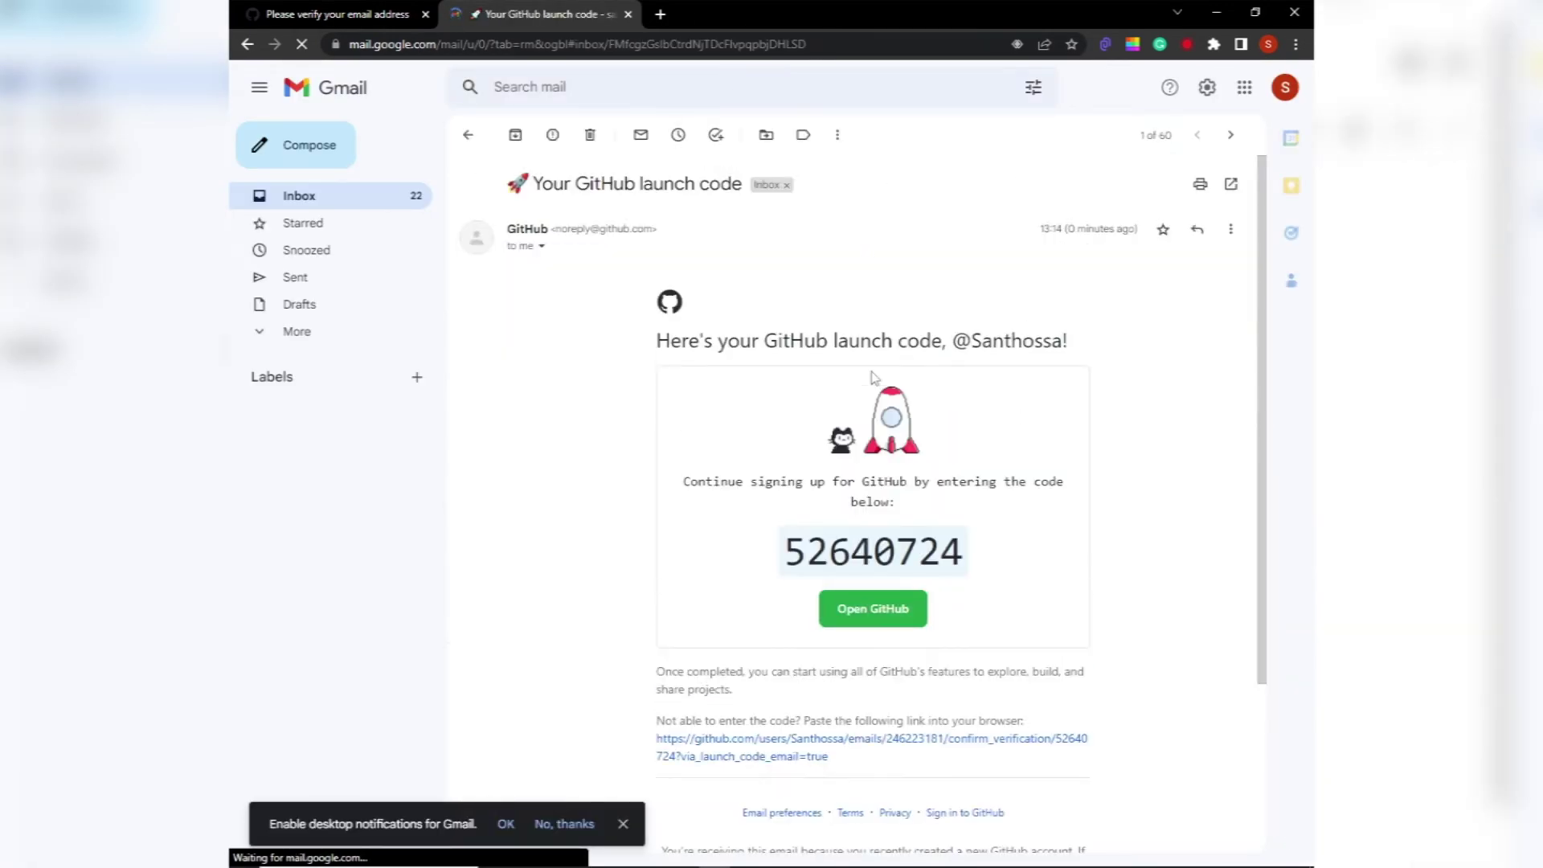
drag(974, 558, 769, 561)
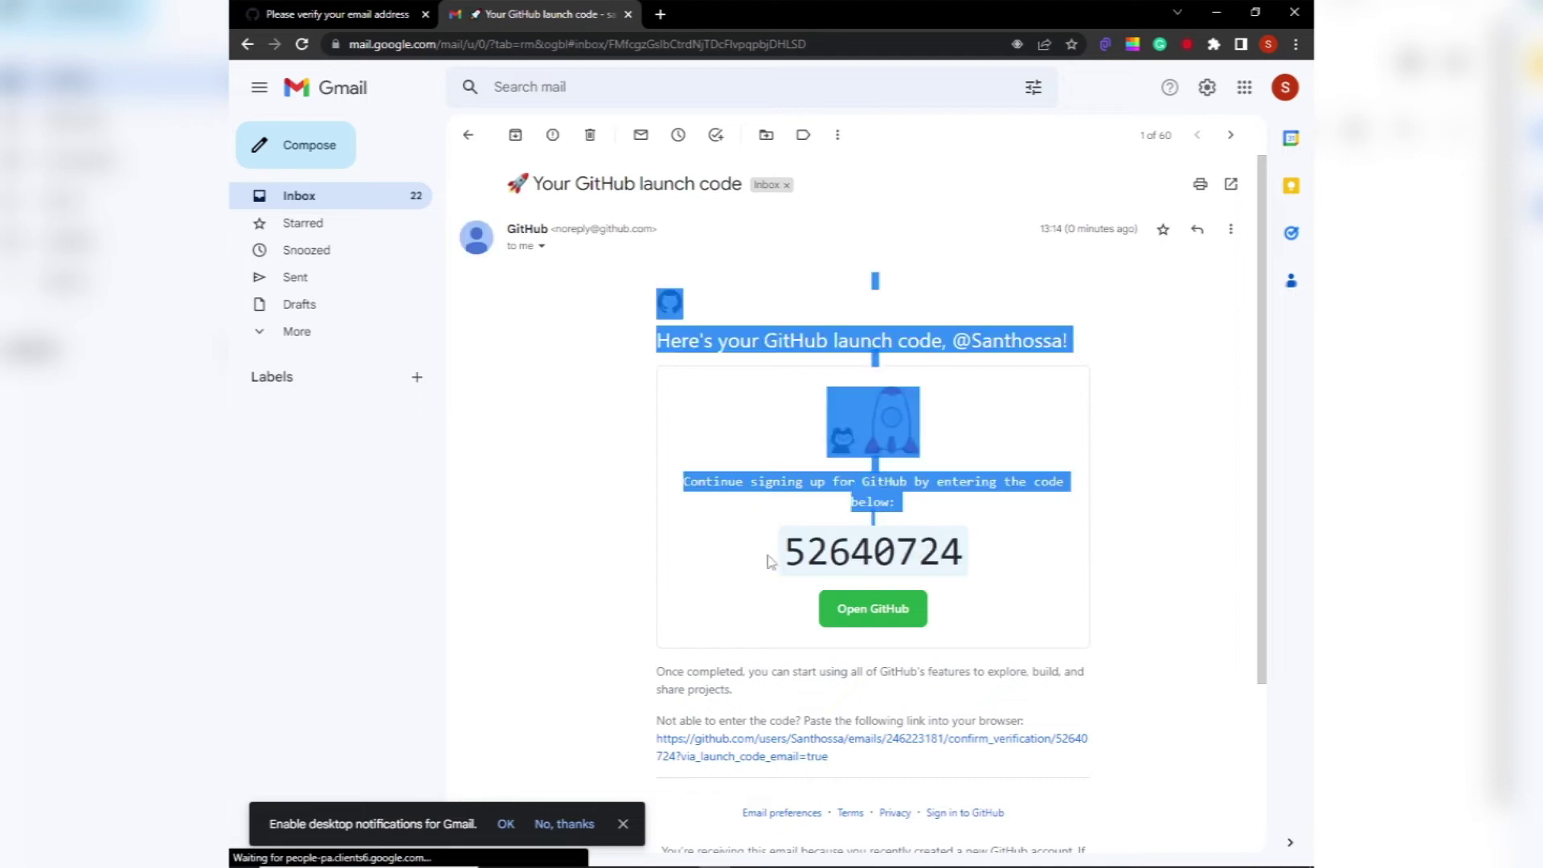
drag(975, 561, 791, 556)
key(ctrl+c)
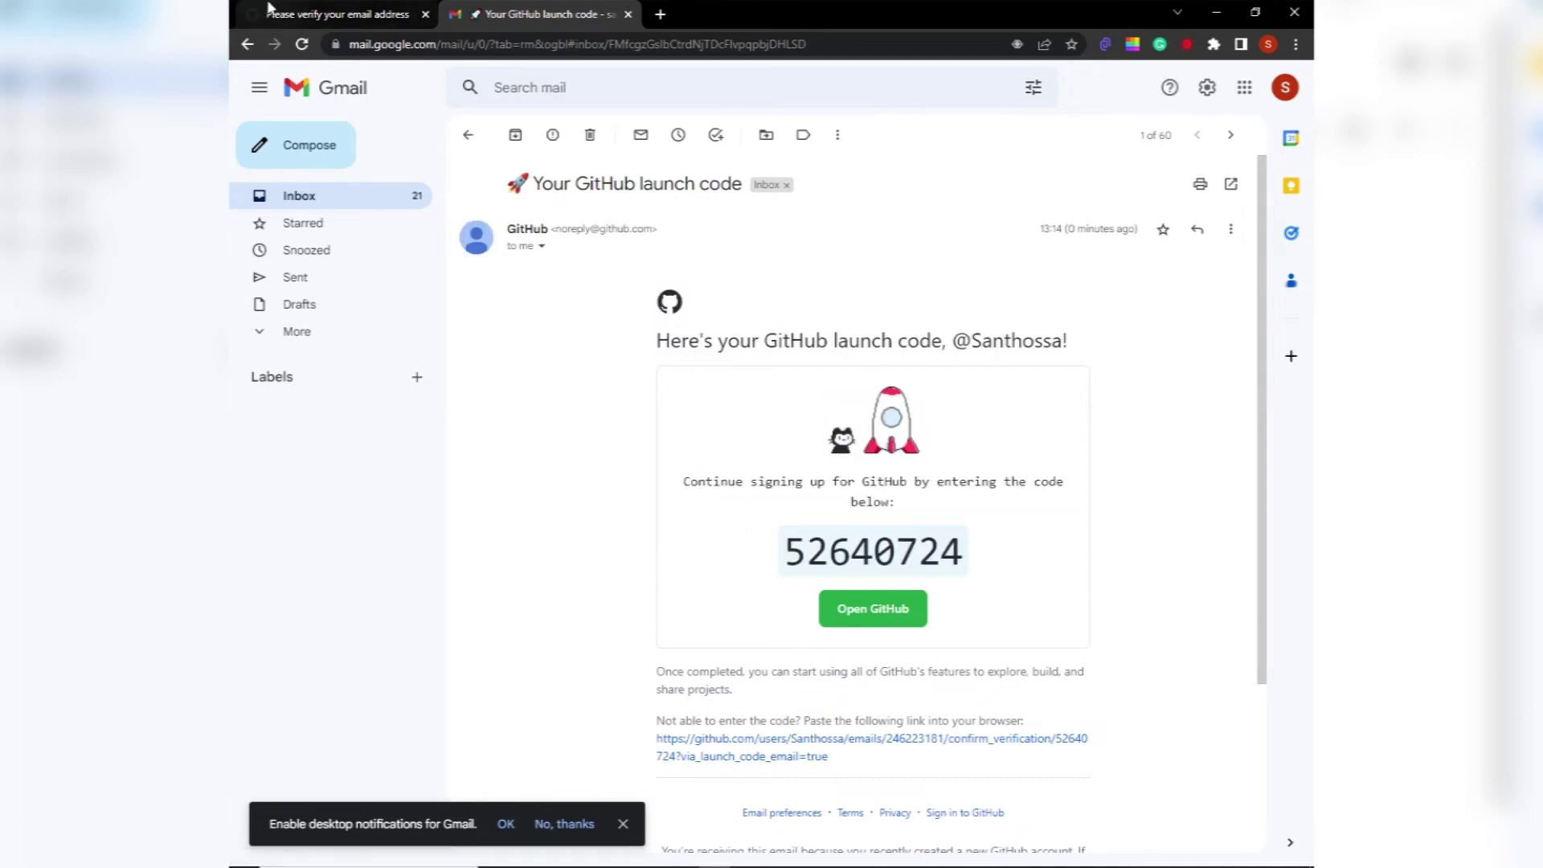
Enter the launch code on GitHub to verify the account and authorize Replicate
key(ctrl+Tab)
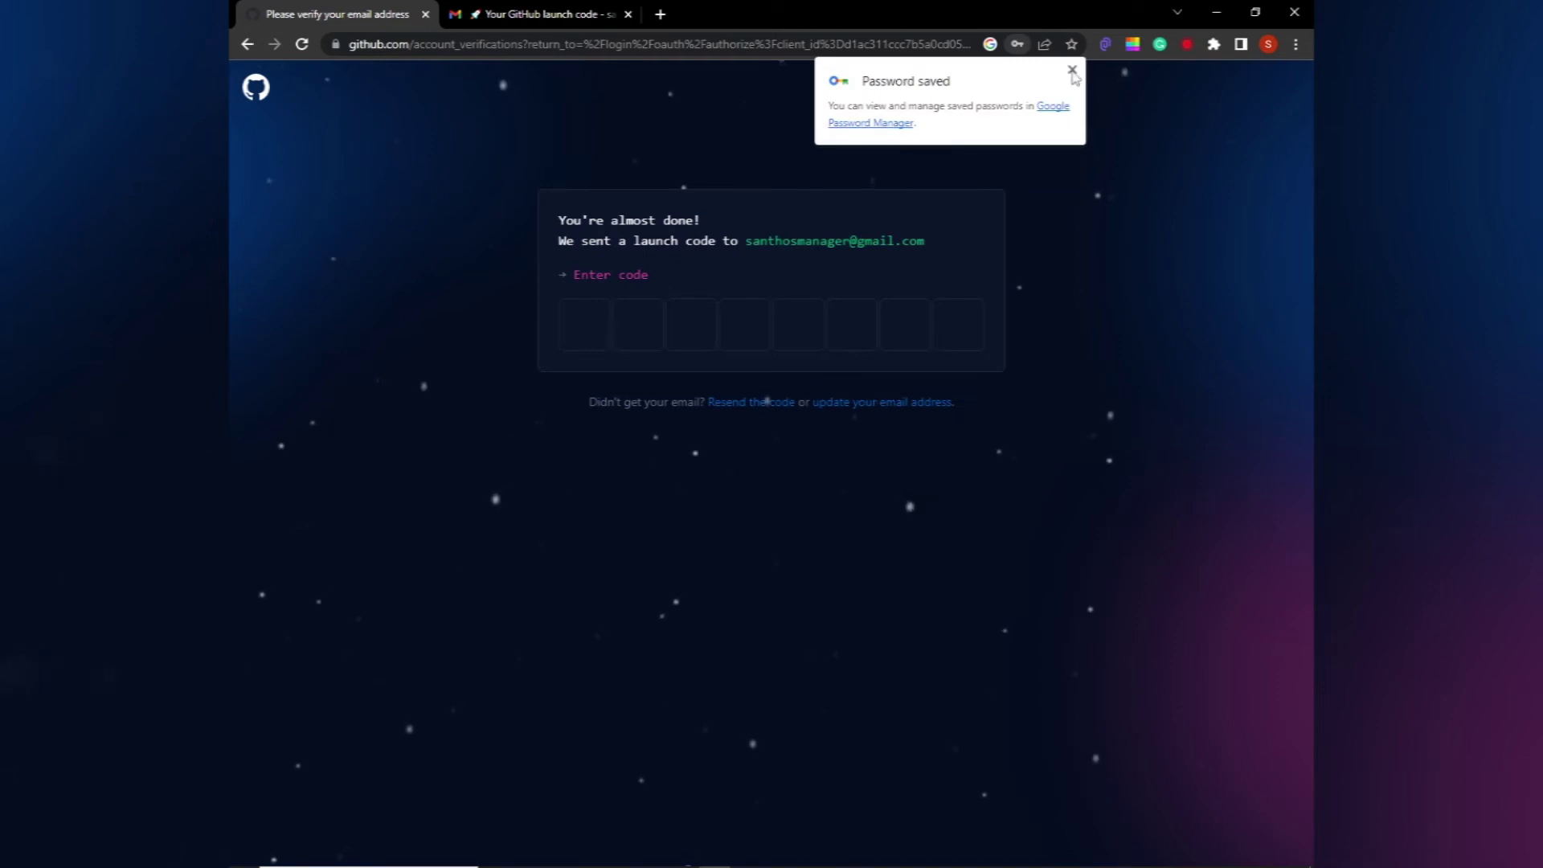
click(1072, 69)
key(ctrl+v)
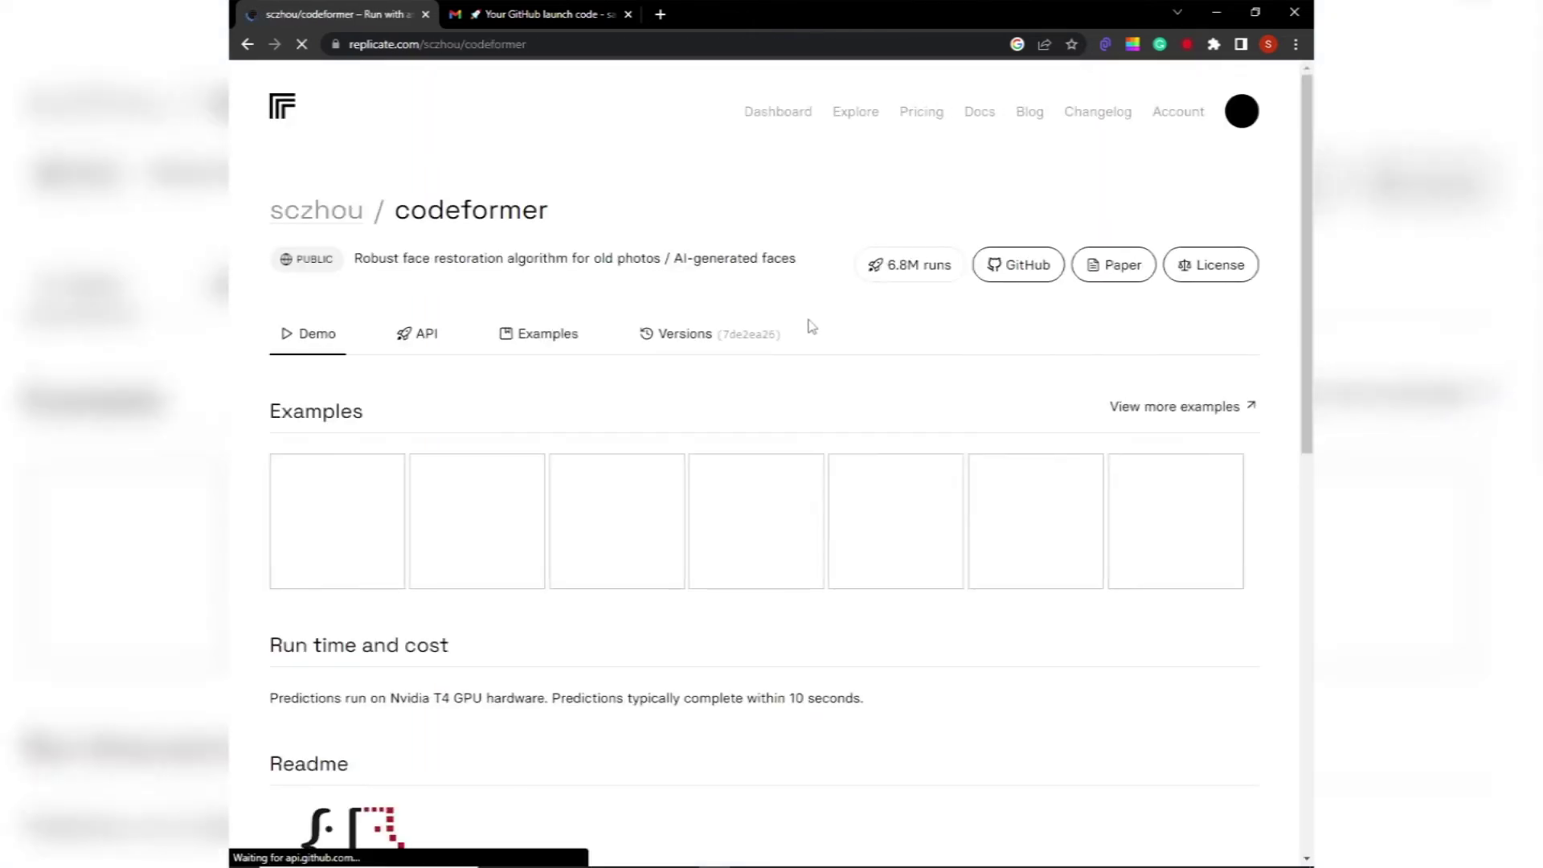
scroll(999, 358, down, 3)
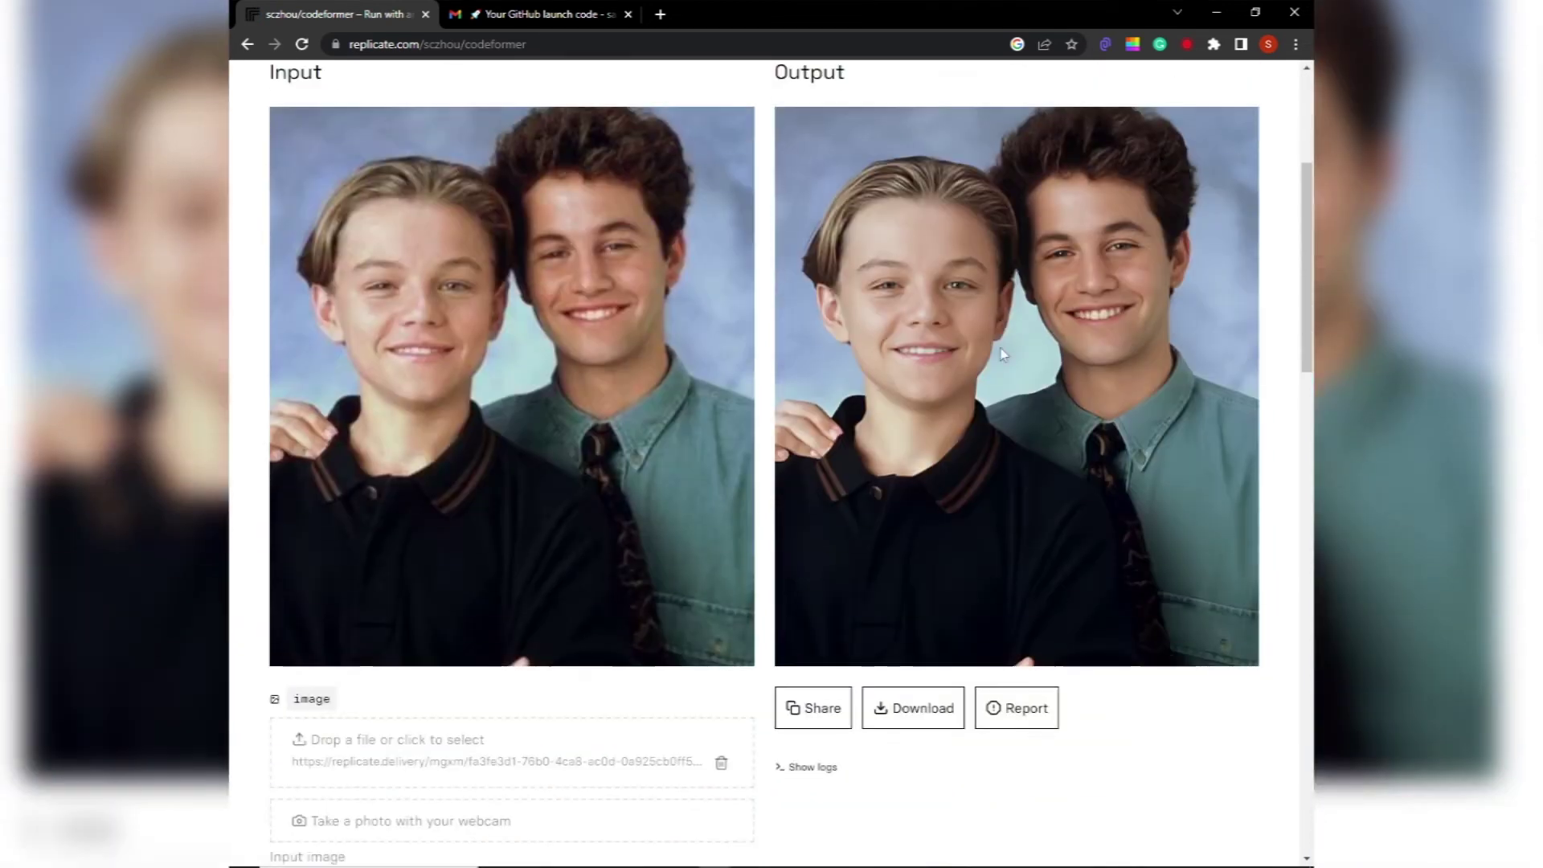
Remove the example photo from the CodeFormer input image field
click(721, 764)
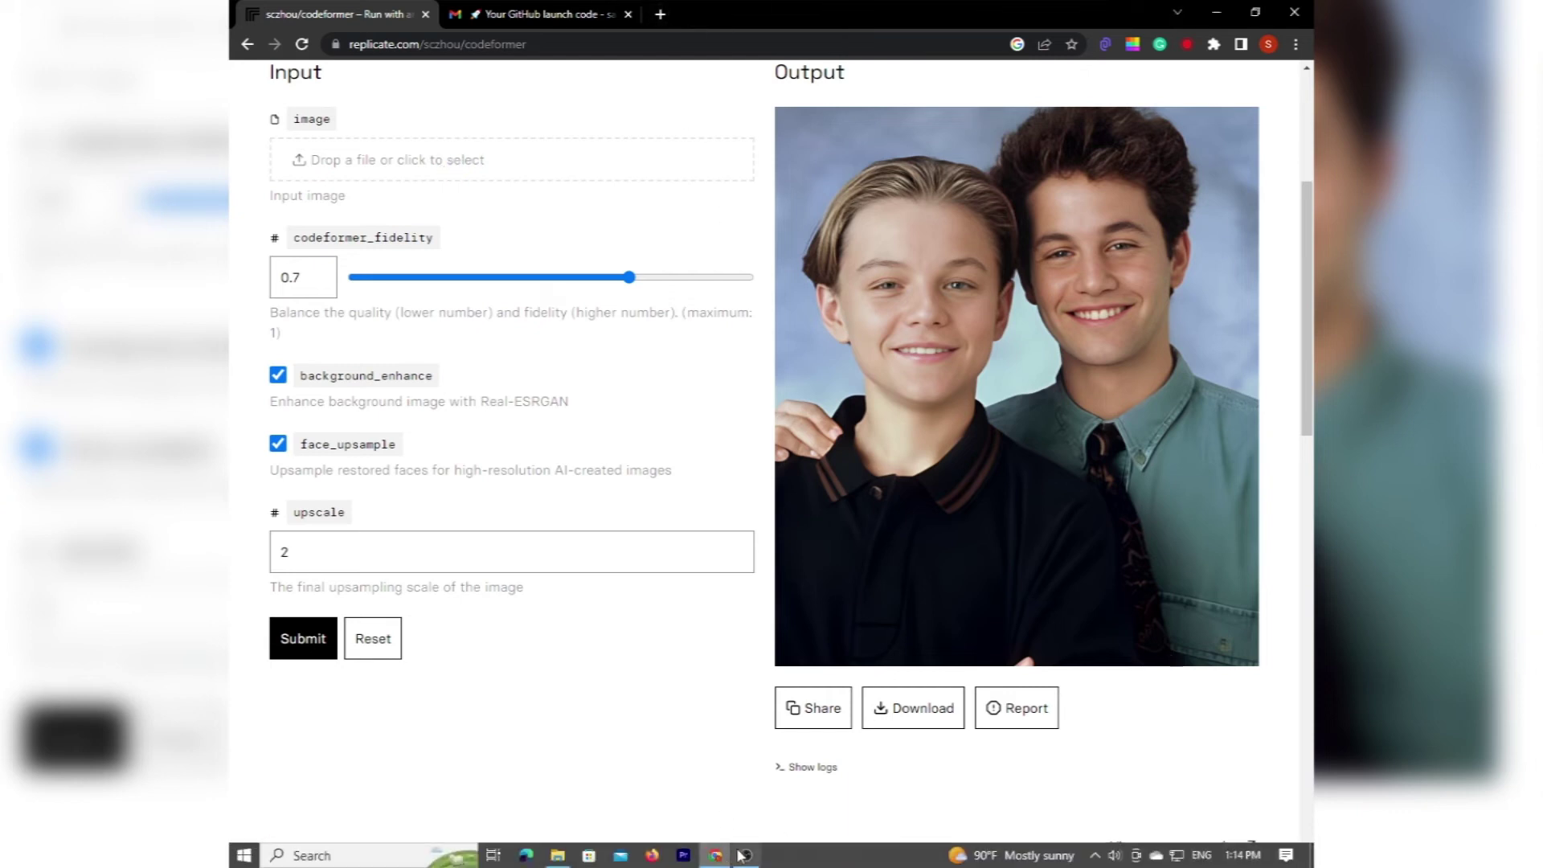
scroll(487, 385, up, 2)
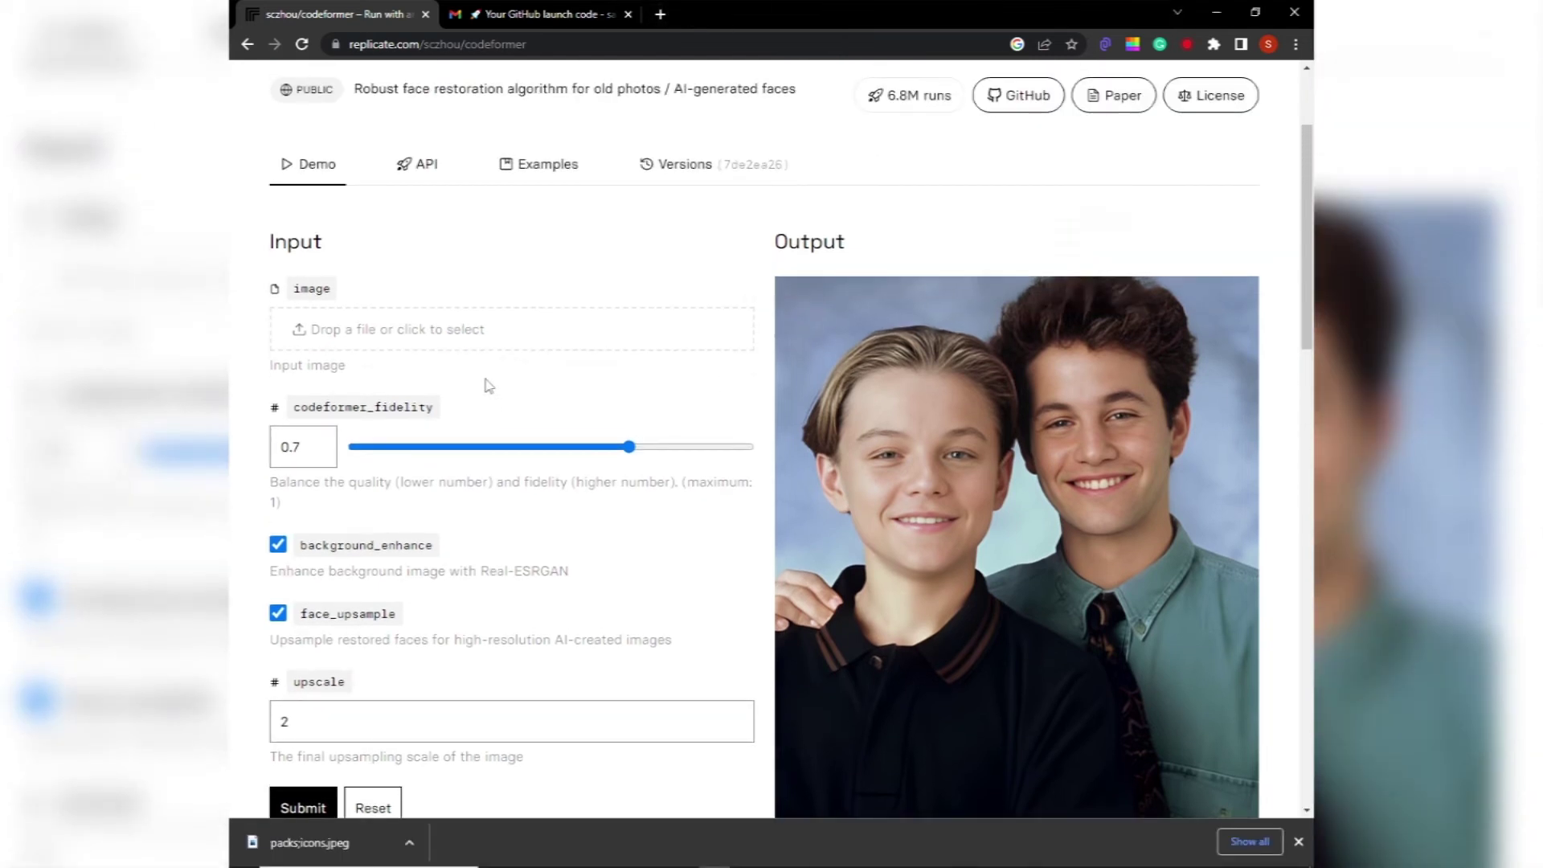
Upload packs;icons.jpeg from Downloads as the CodeFormer input image
click(447, 335)
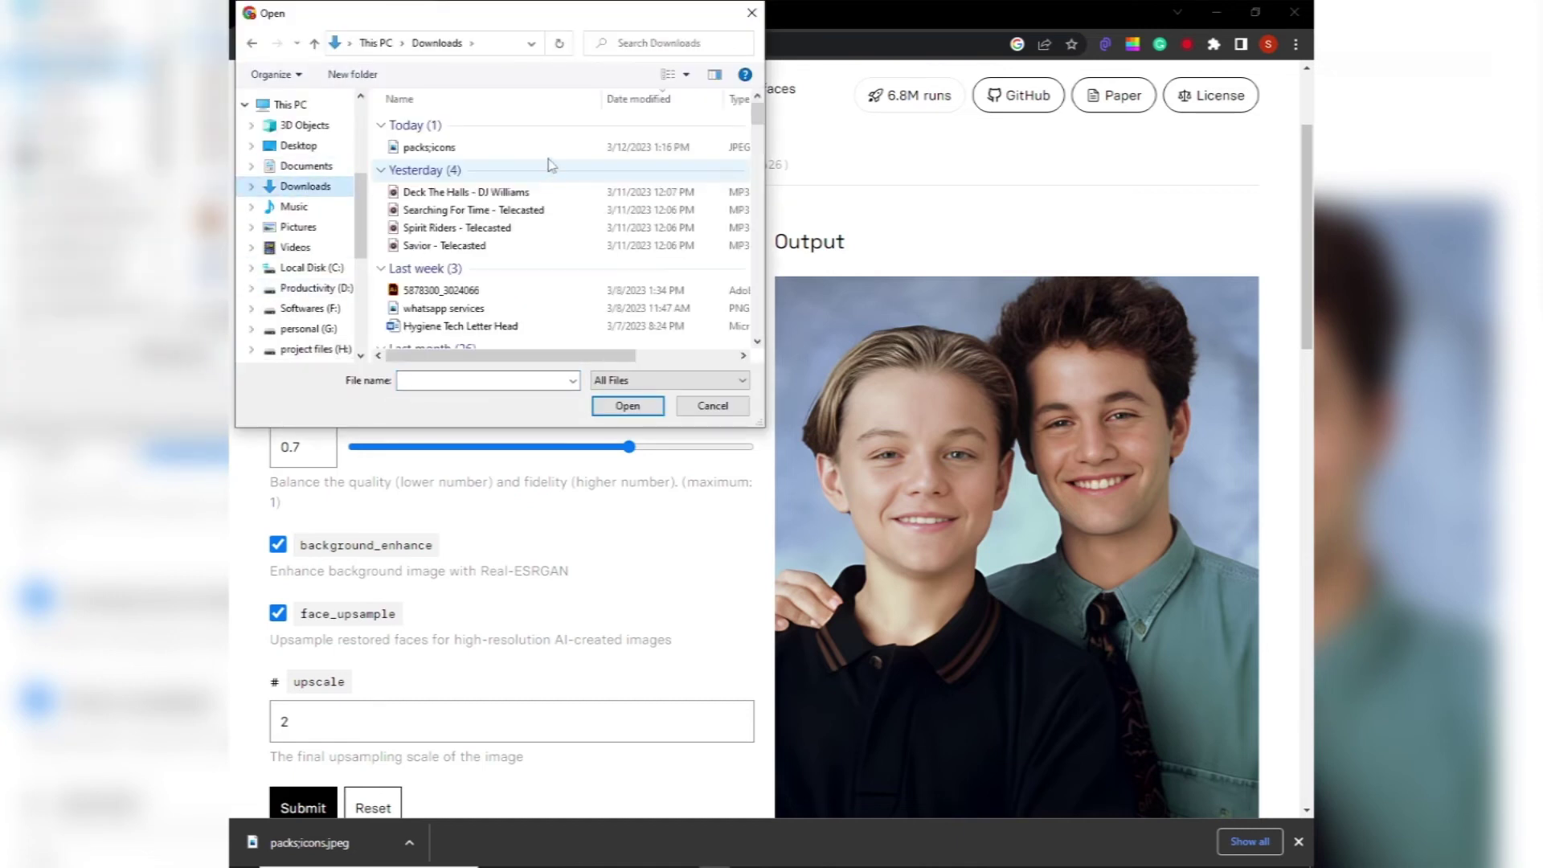
click(548, 150)
click(626, 407)
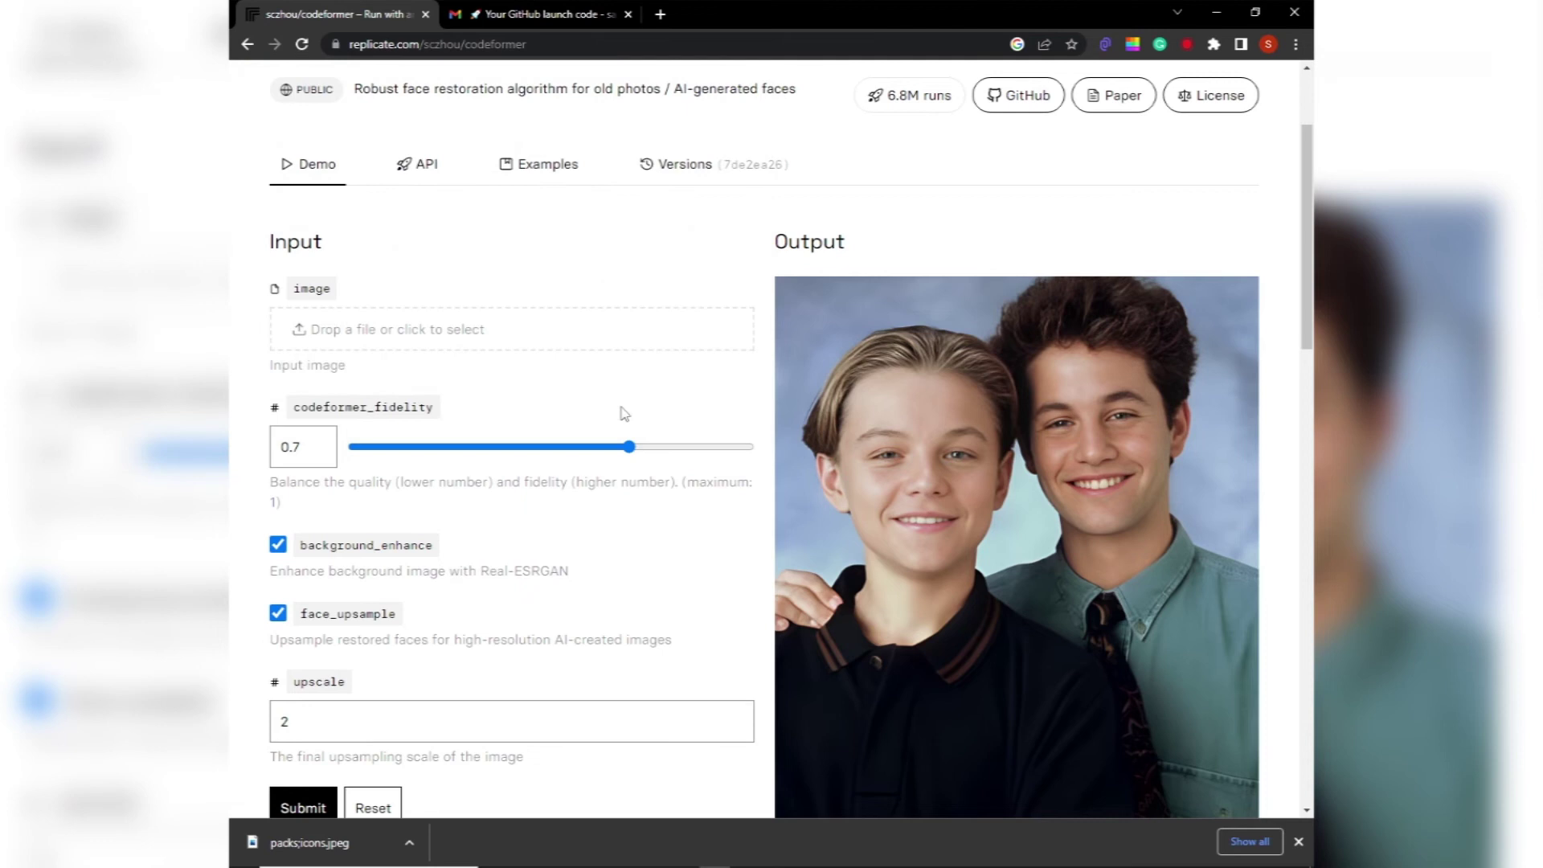
Preview the uploaded input photo on its own and return to the CodeFormer demo
click(426, 423)
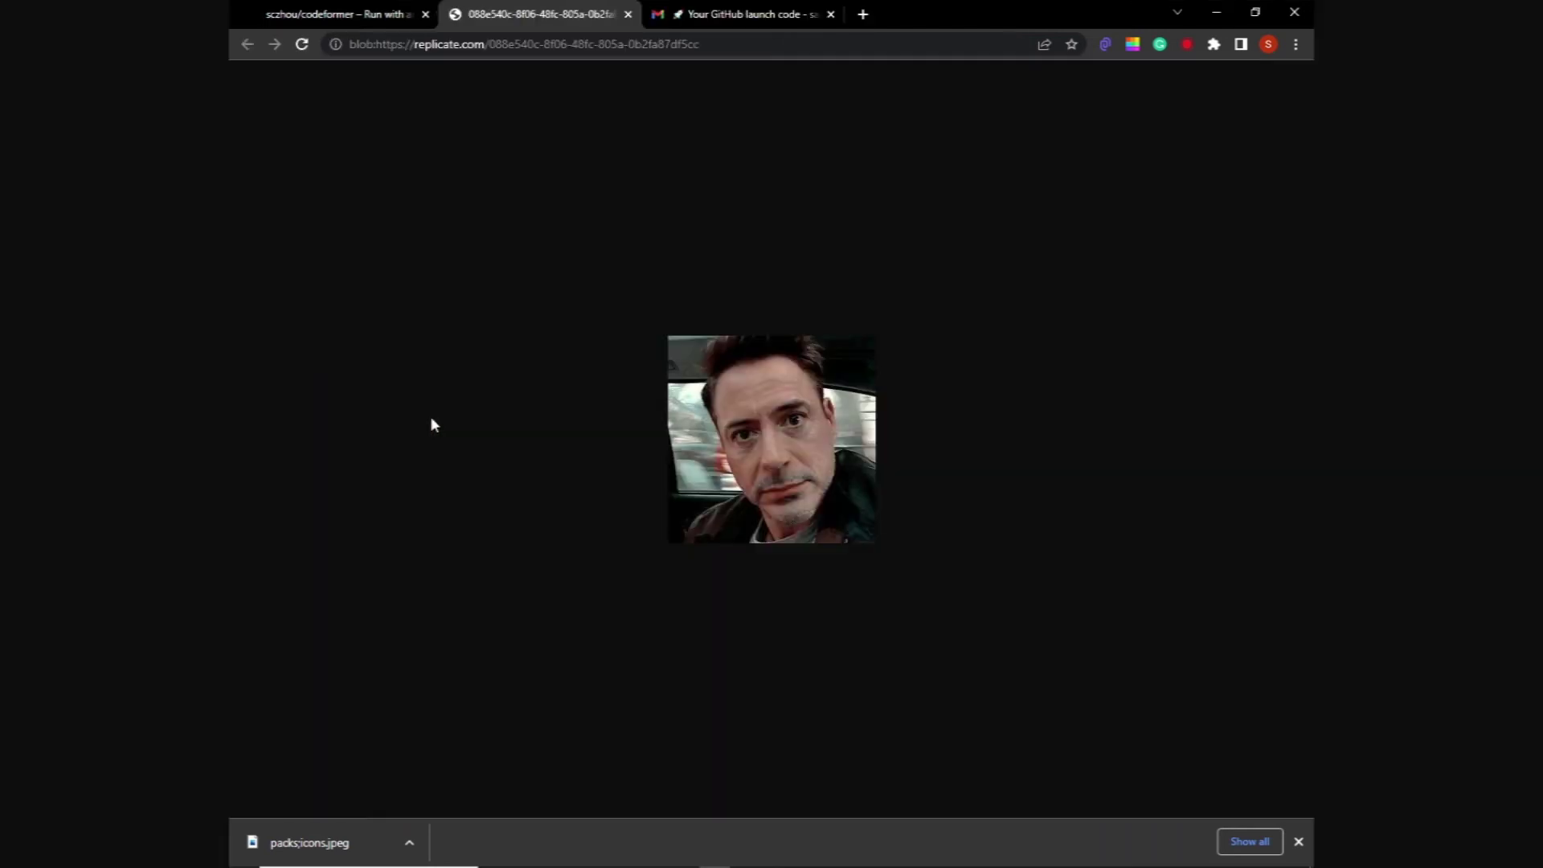
right_click(784, 443)
click(781, 422)
ctrl+scroll(778, 413, up, 8)
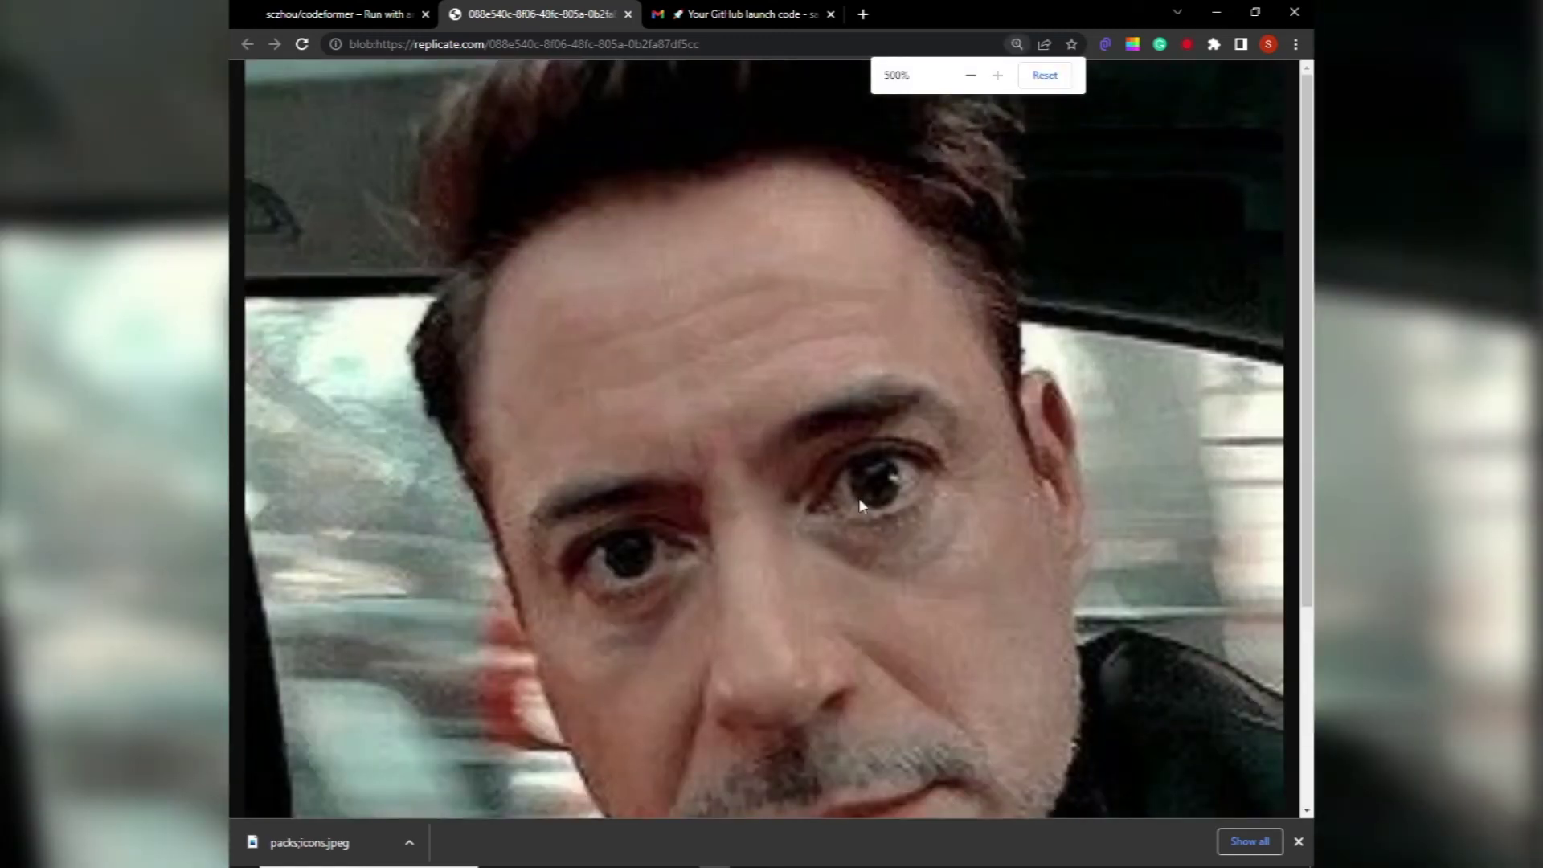
ctrl+scroll(860, 503, down, 5)
ctrl+scroll(860, 503, down, 7)
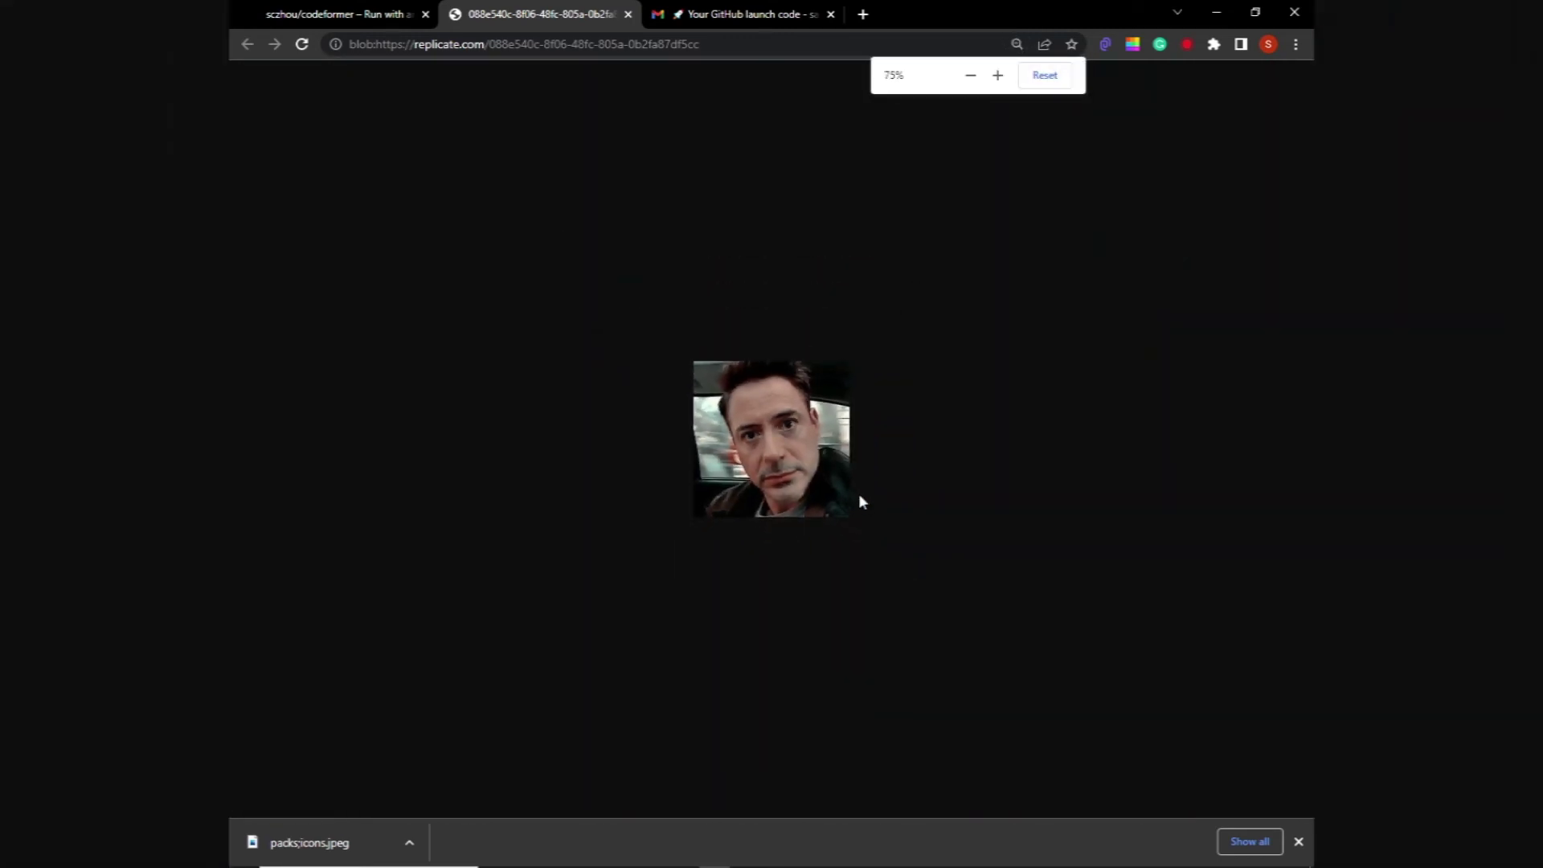
click(317, 13)
scroll(455, 627, down, 2)
scroll(451, 644, down, 2)
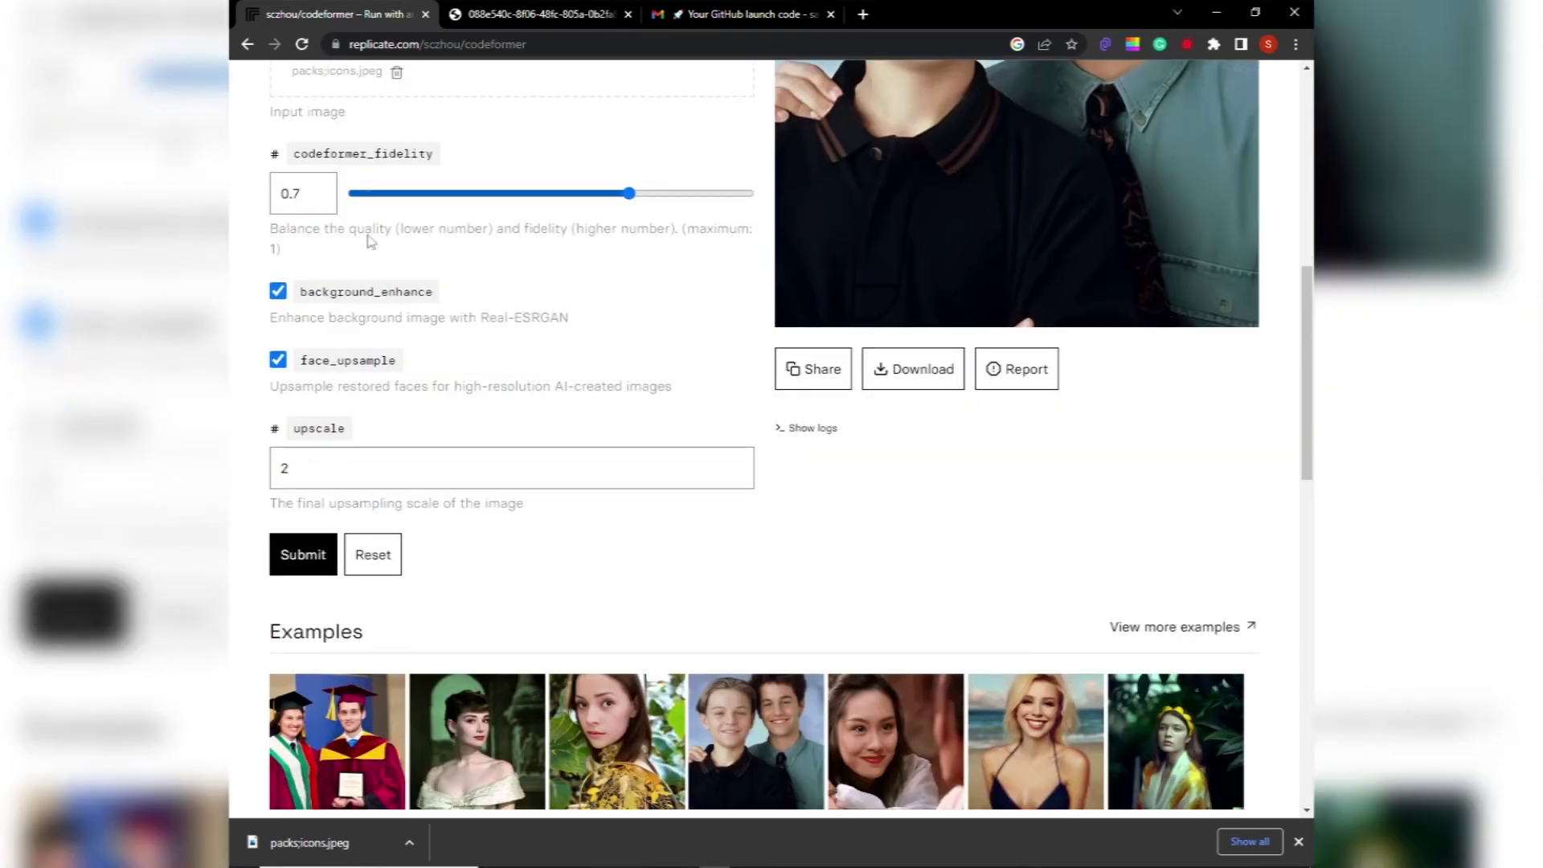
Submit the CodeFormer prediction to restore the uploaded face photo
click(303, 554)
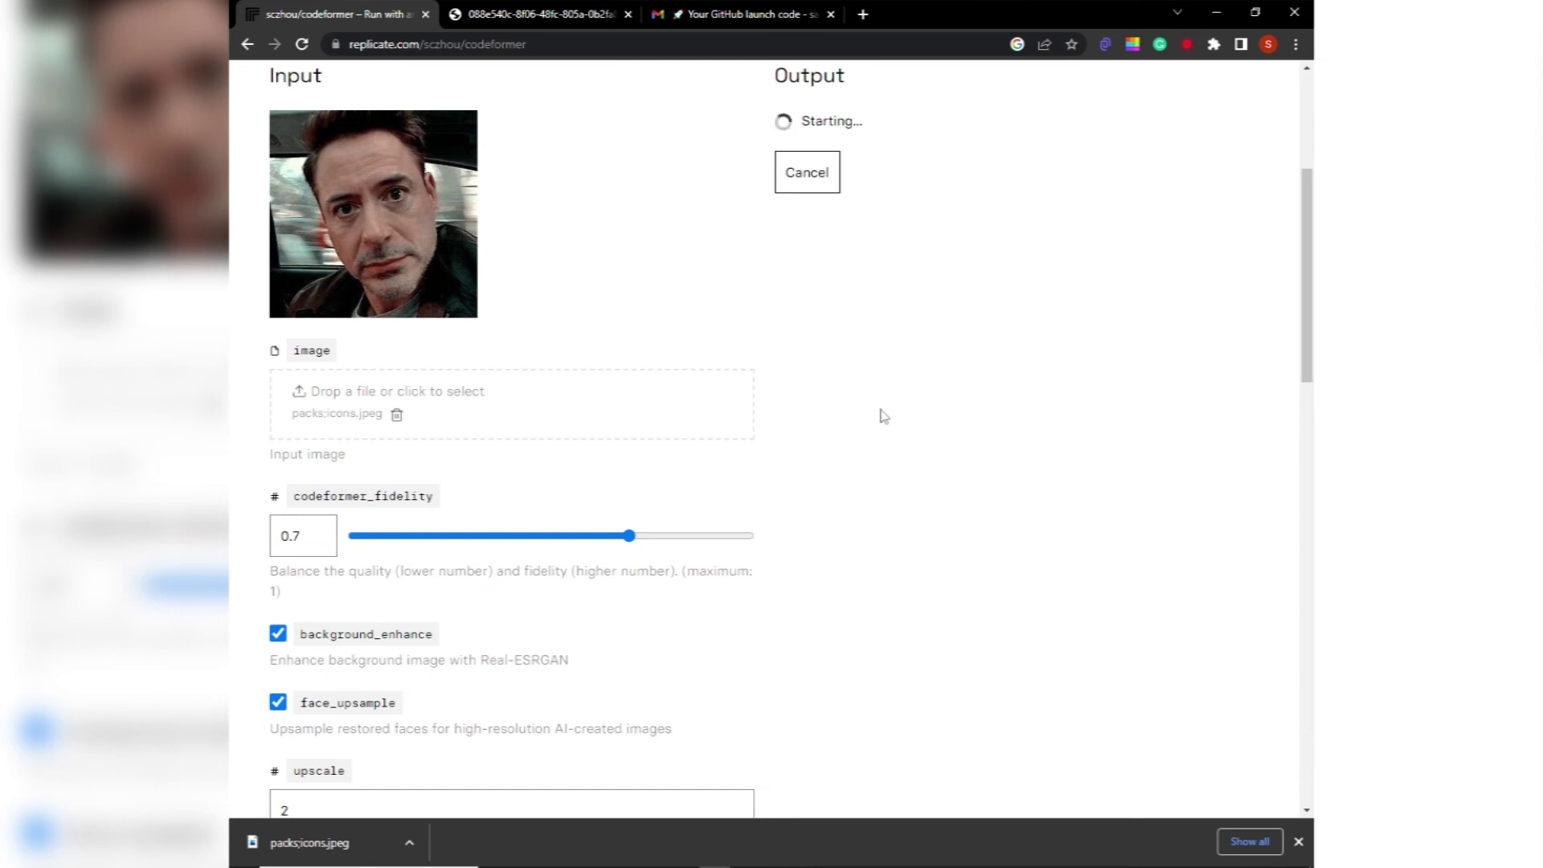
scroll(881, 416, up, 2)
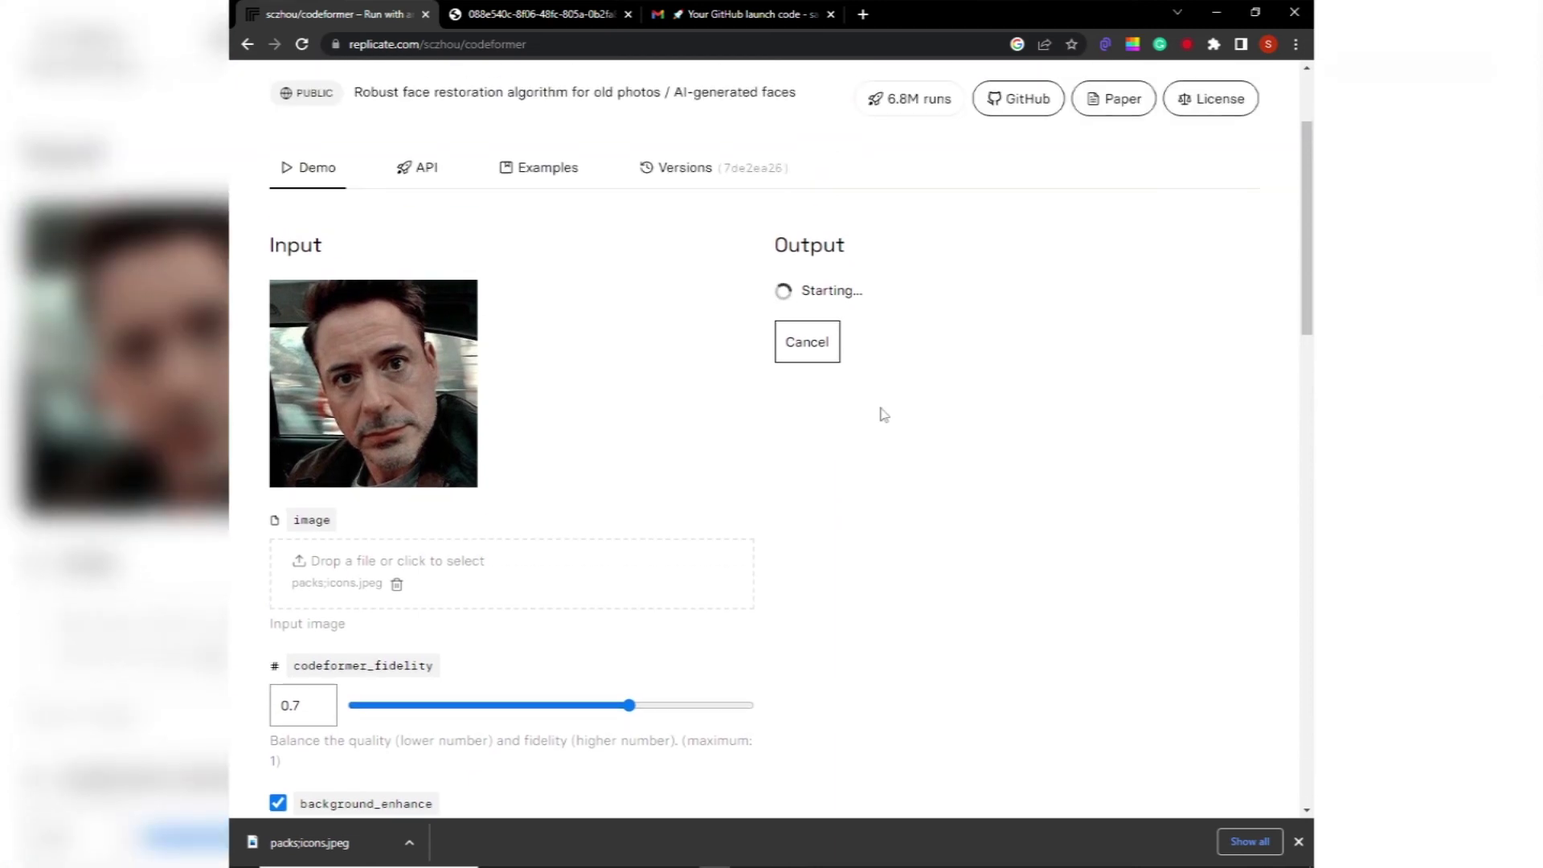
scroll(882, 415, up, 1)
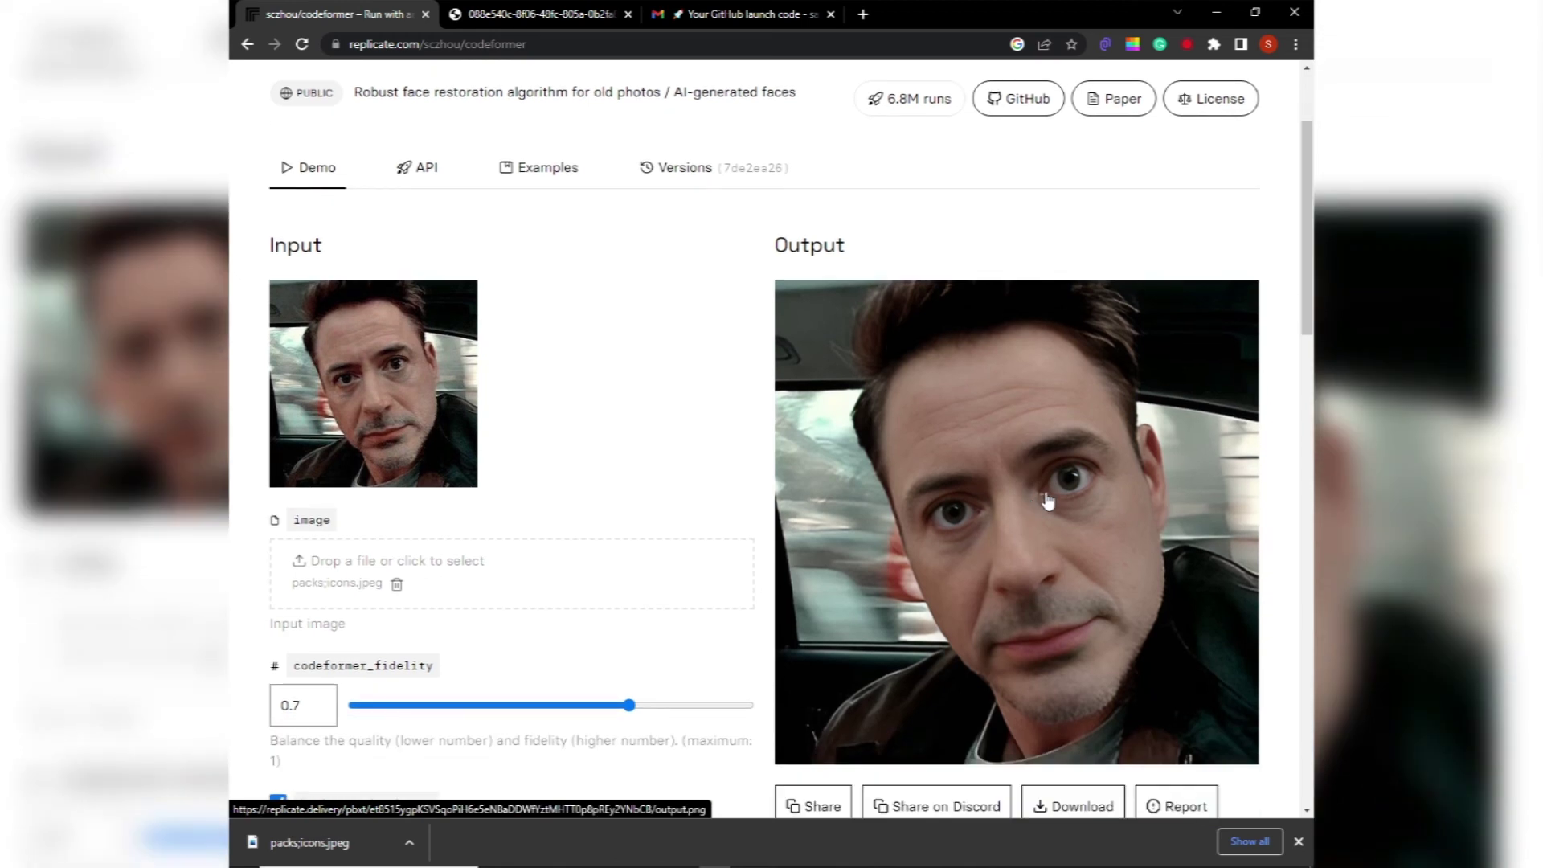
View the restored output.png full-size, zoom in on detail, then reset the zoom
click(1085, 590)
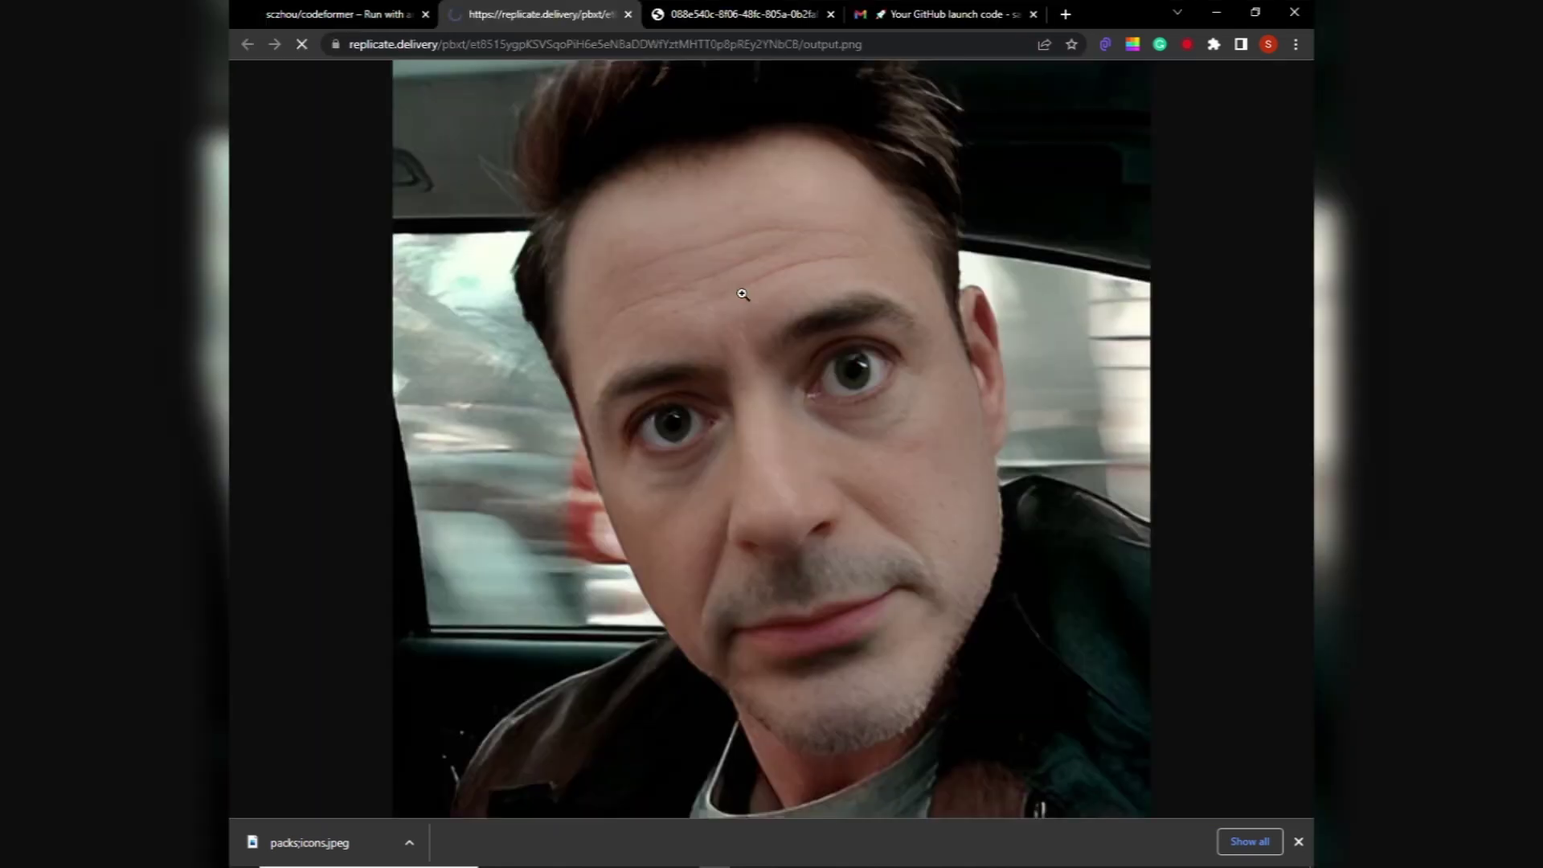
ctrl+scroll(882, 402, up, 4)
ctrl+scroll(966, 480, up, 2)
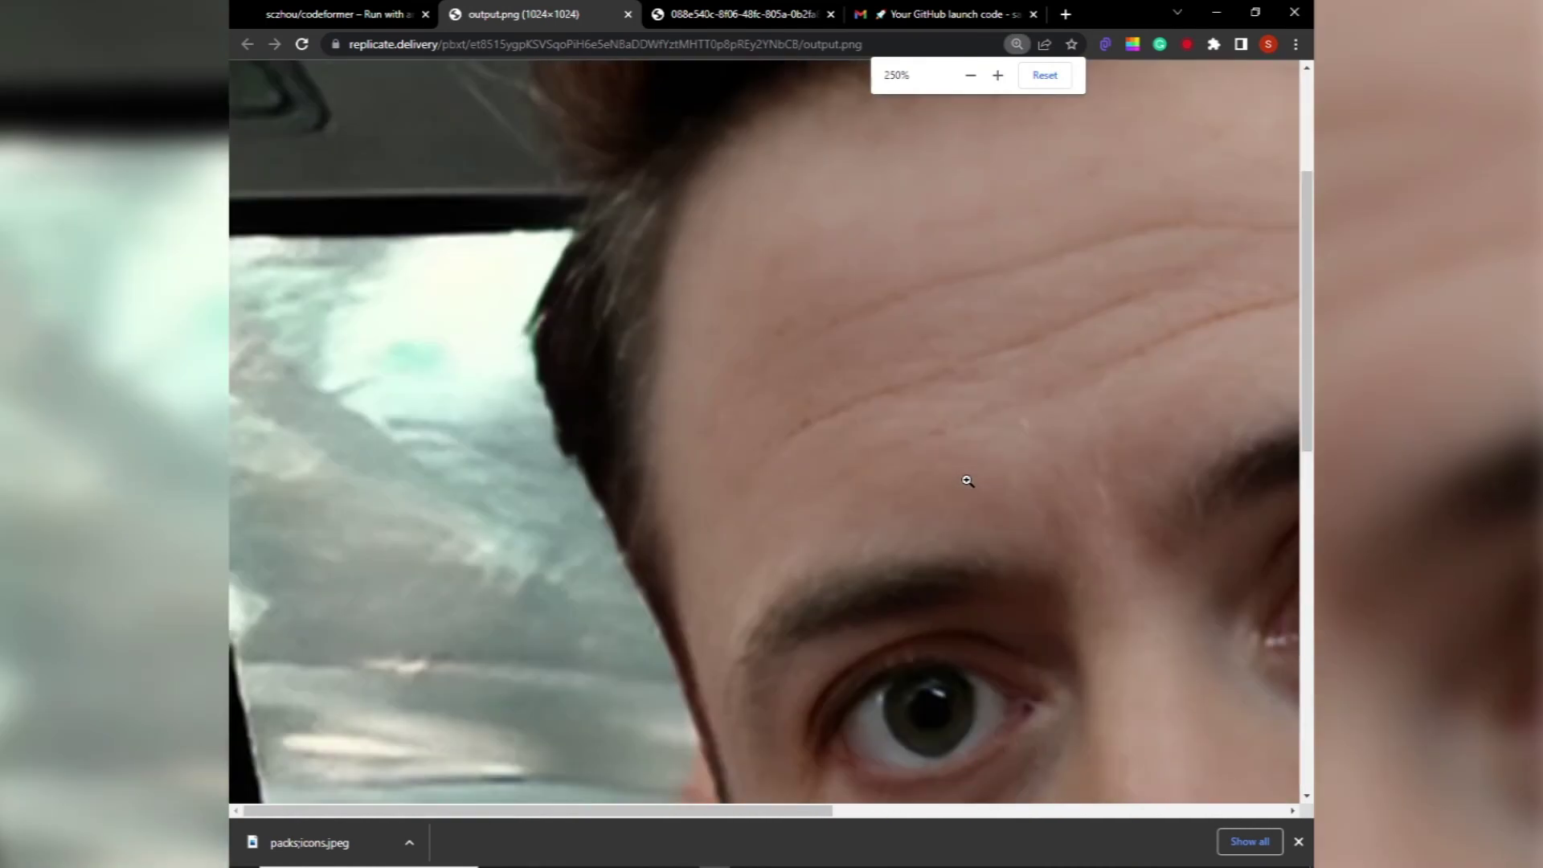
scroll(966, 479, down, 2)
scroll(1020, 473, down, 2)
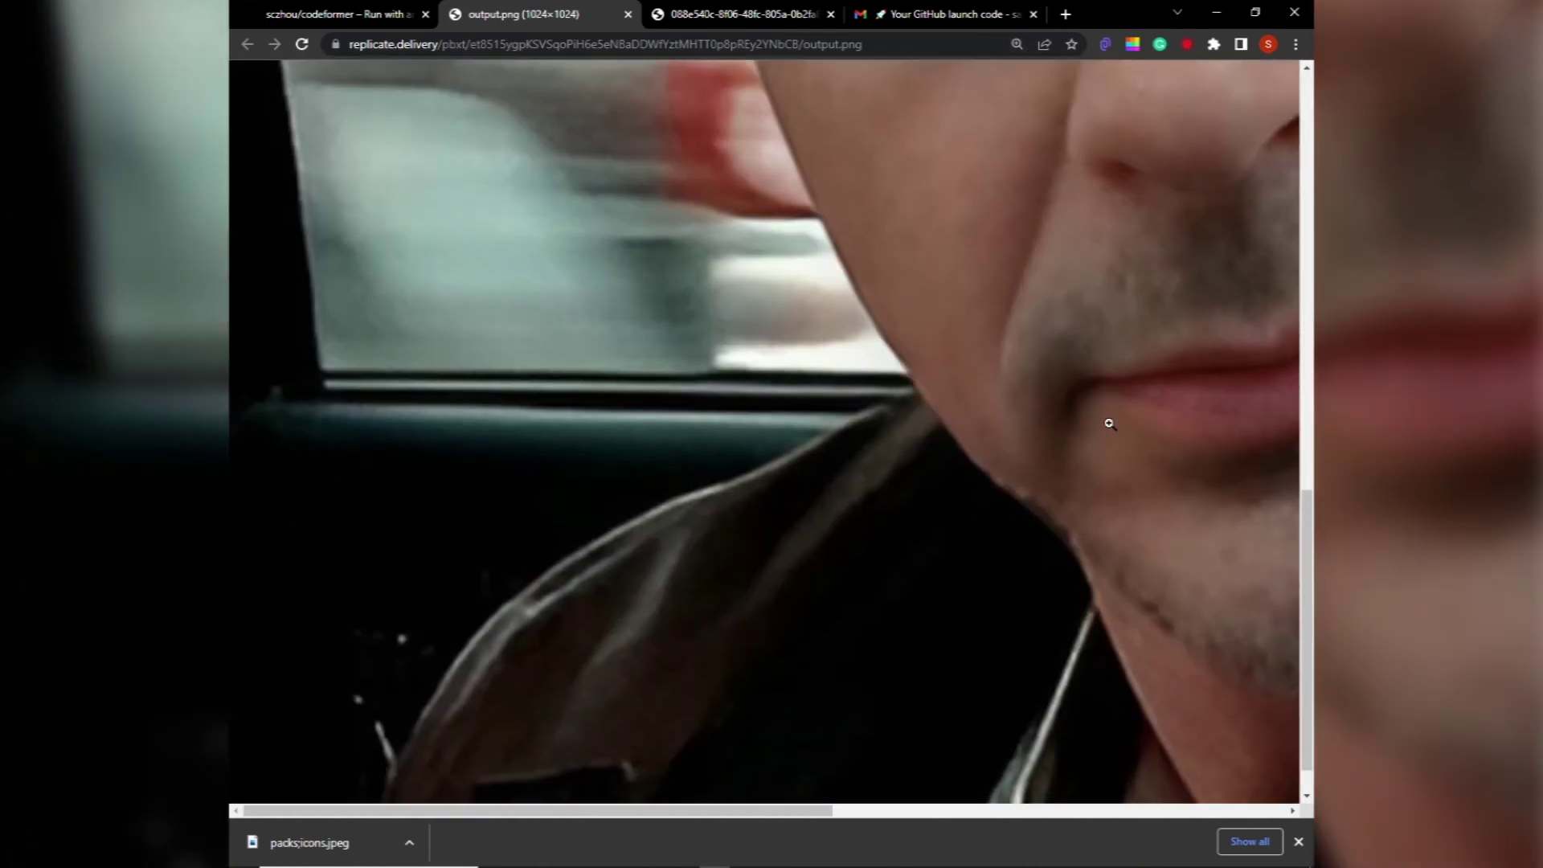
scroll(1001, 397, down, 1)
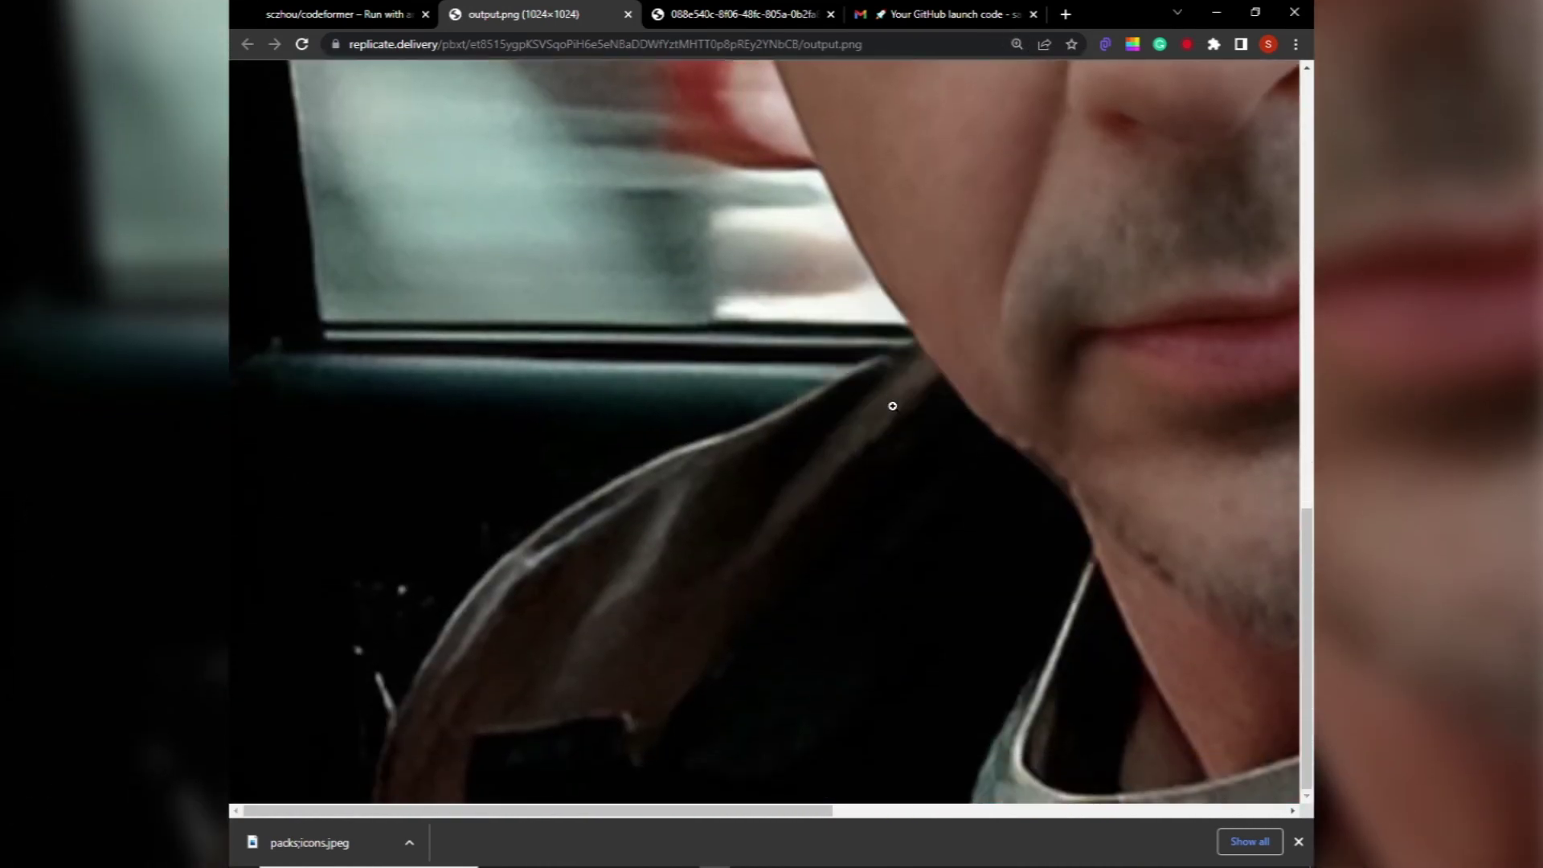
ctrl+scroll(807, 481, down, 5)
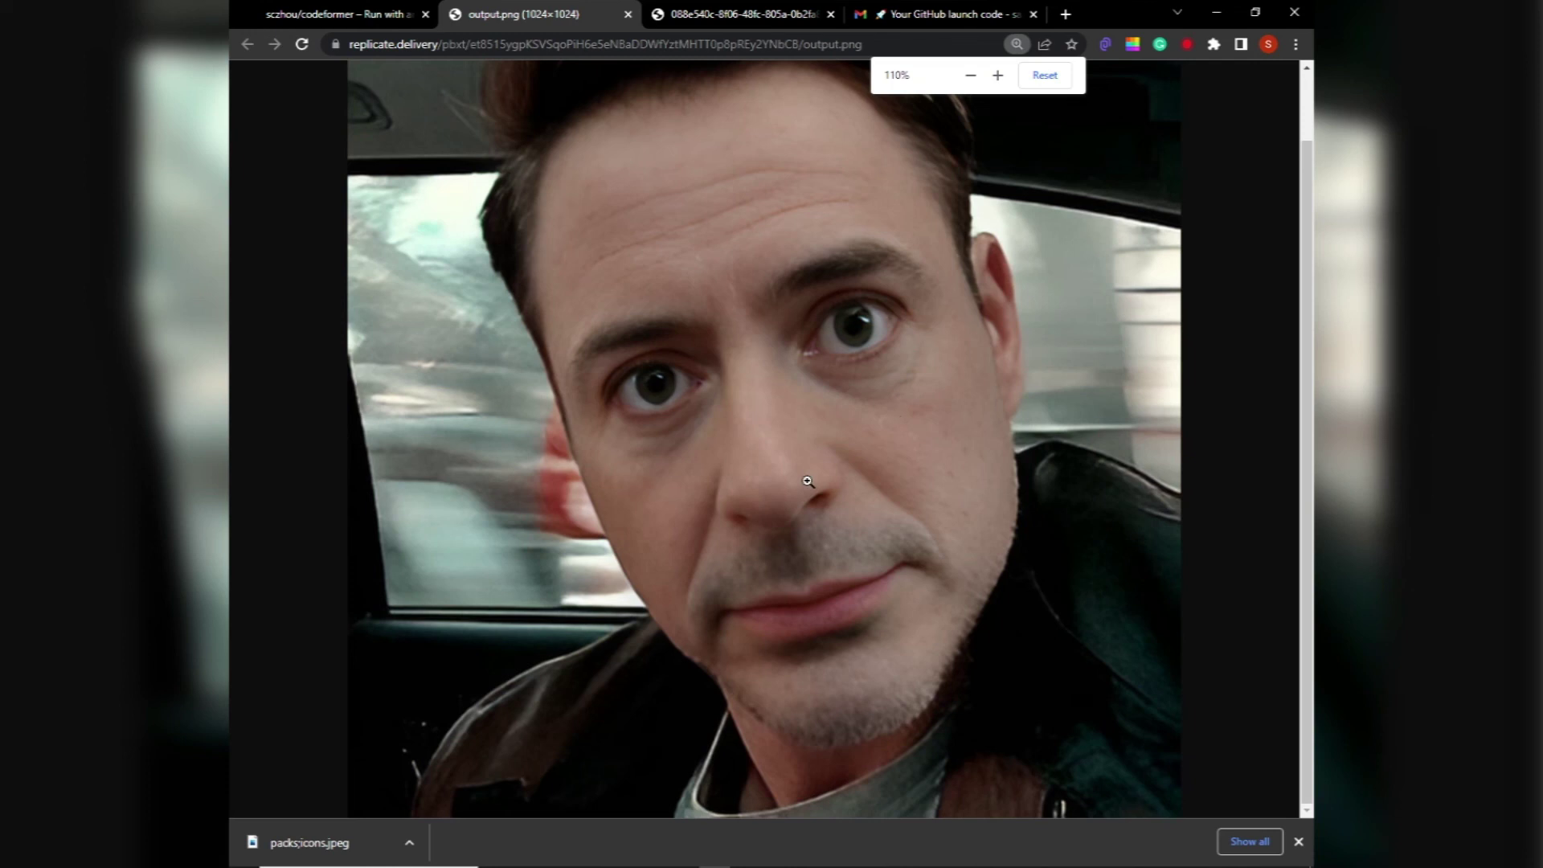
click(1046, 75)
Save the restored image as output.png in Downloads and return to the CodeFormer page
right_click(1225, 145)
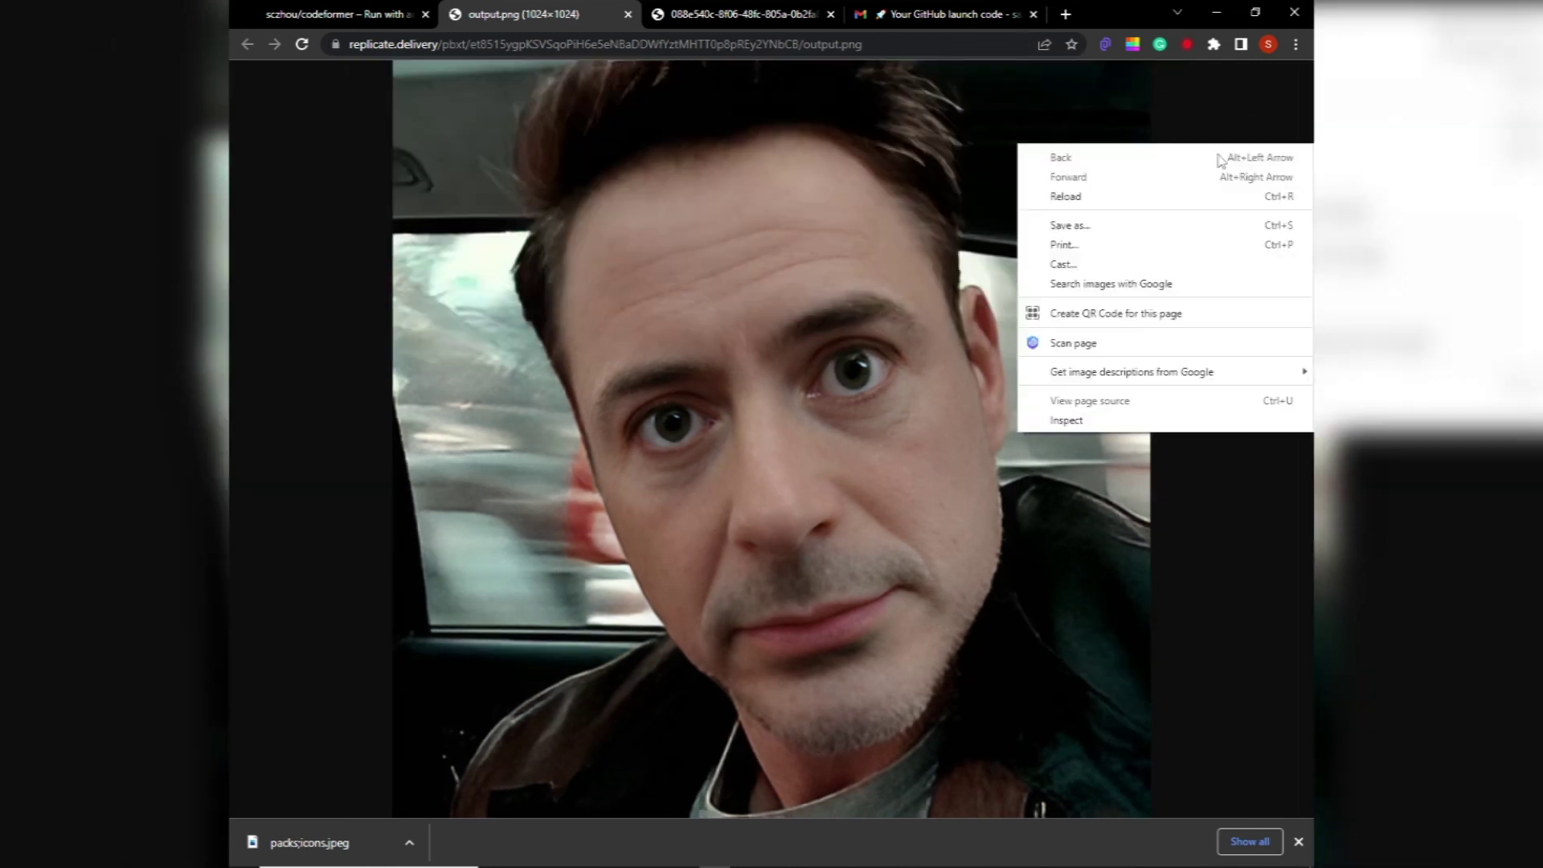
click(968, 235)
right_click(969, 235)
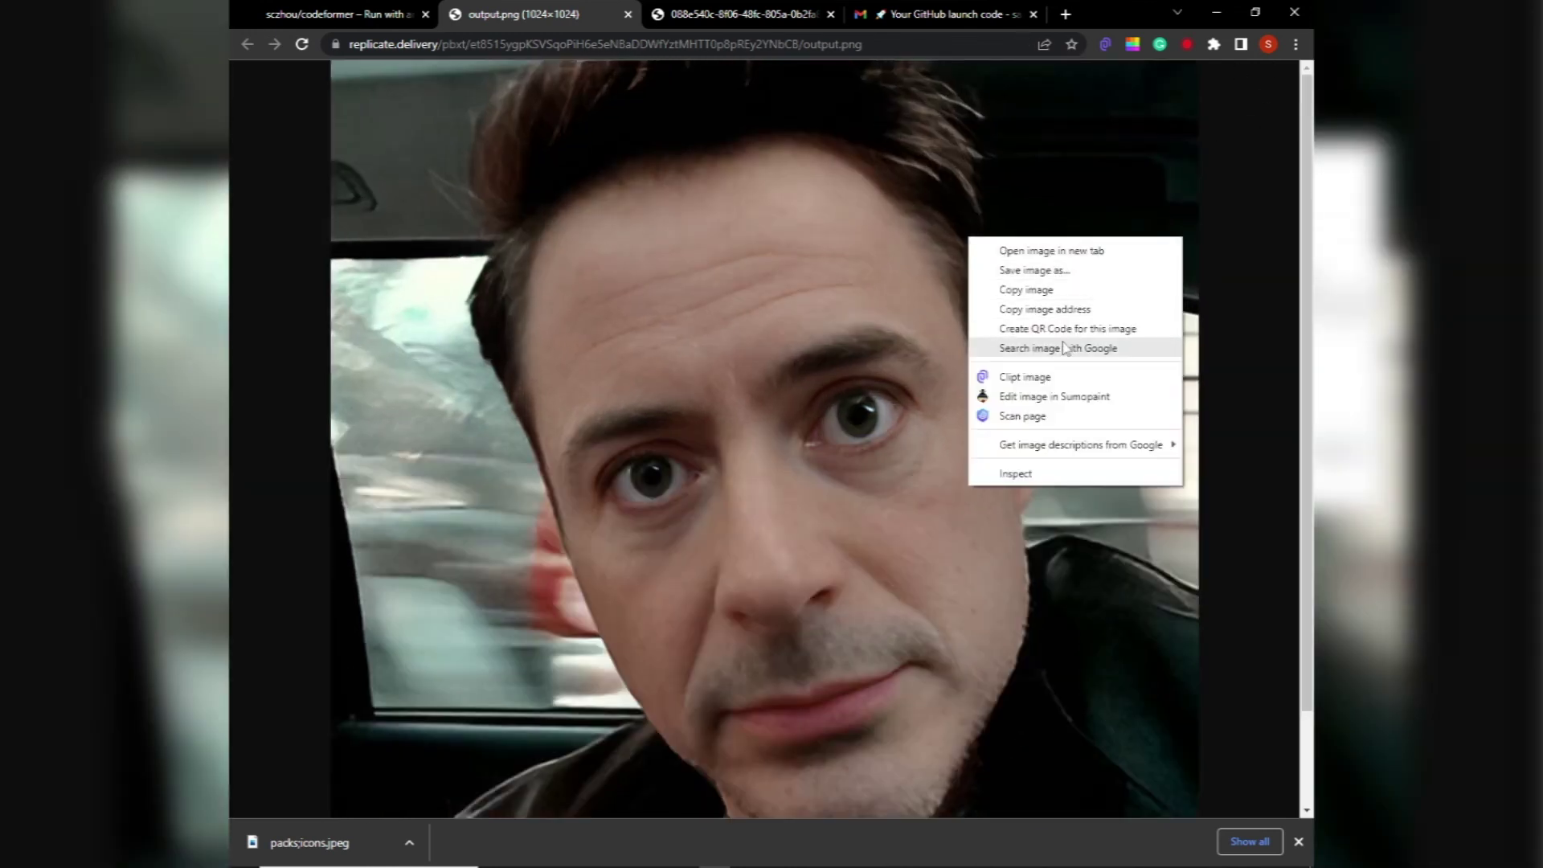
click(1051, 270)
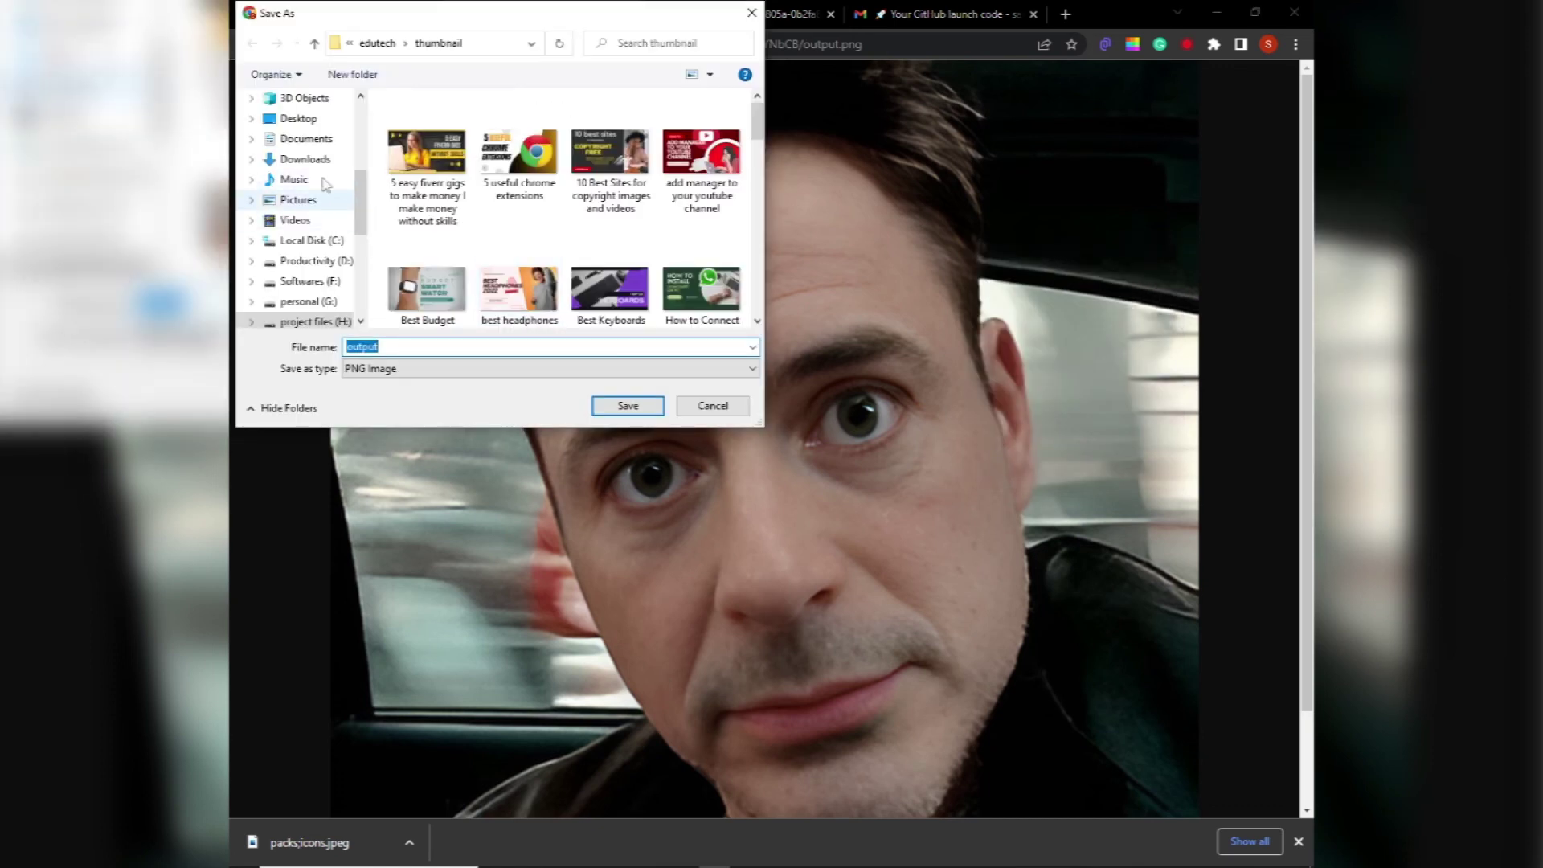
click(306, 159)
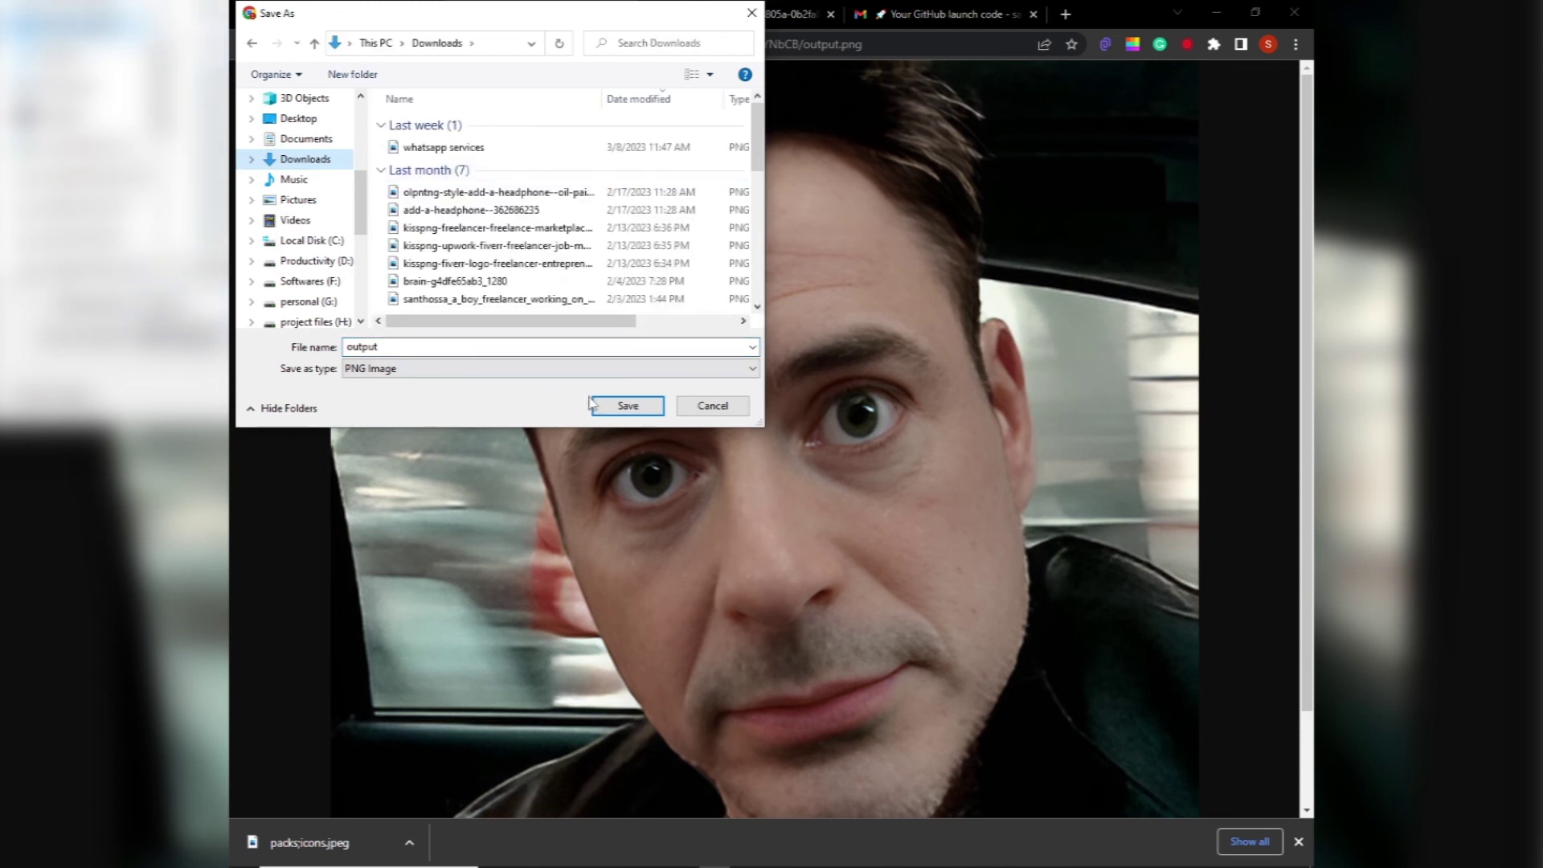
click(620, 405)
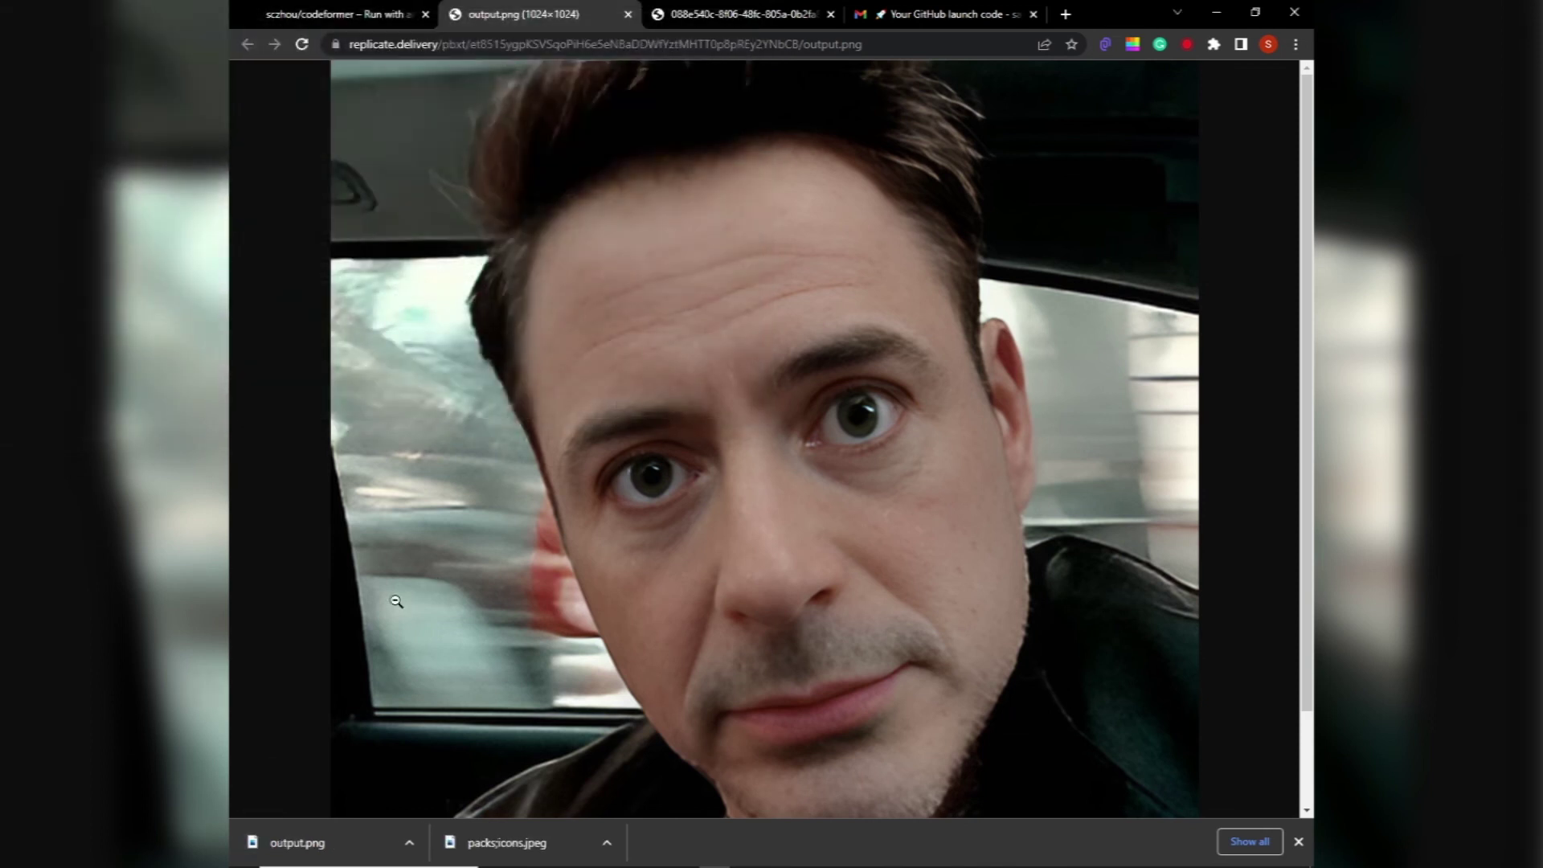
click(370, 9)
scroll(989, 575, down, 2)
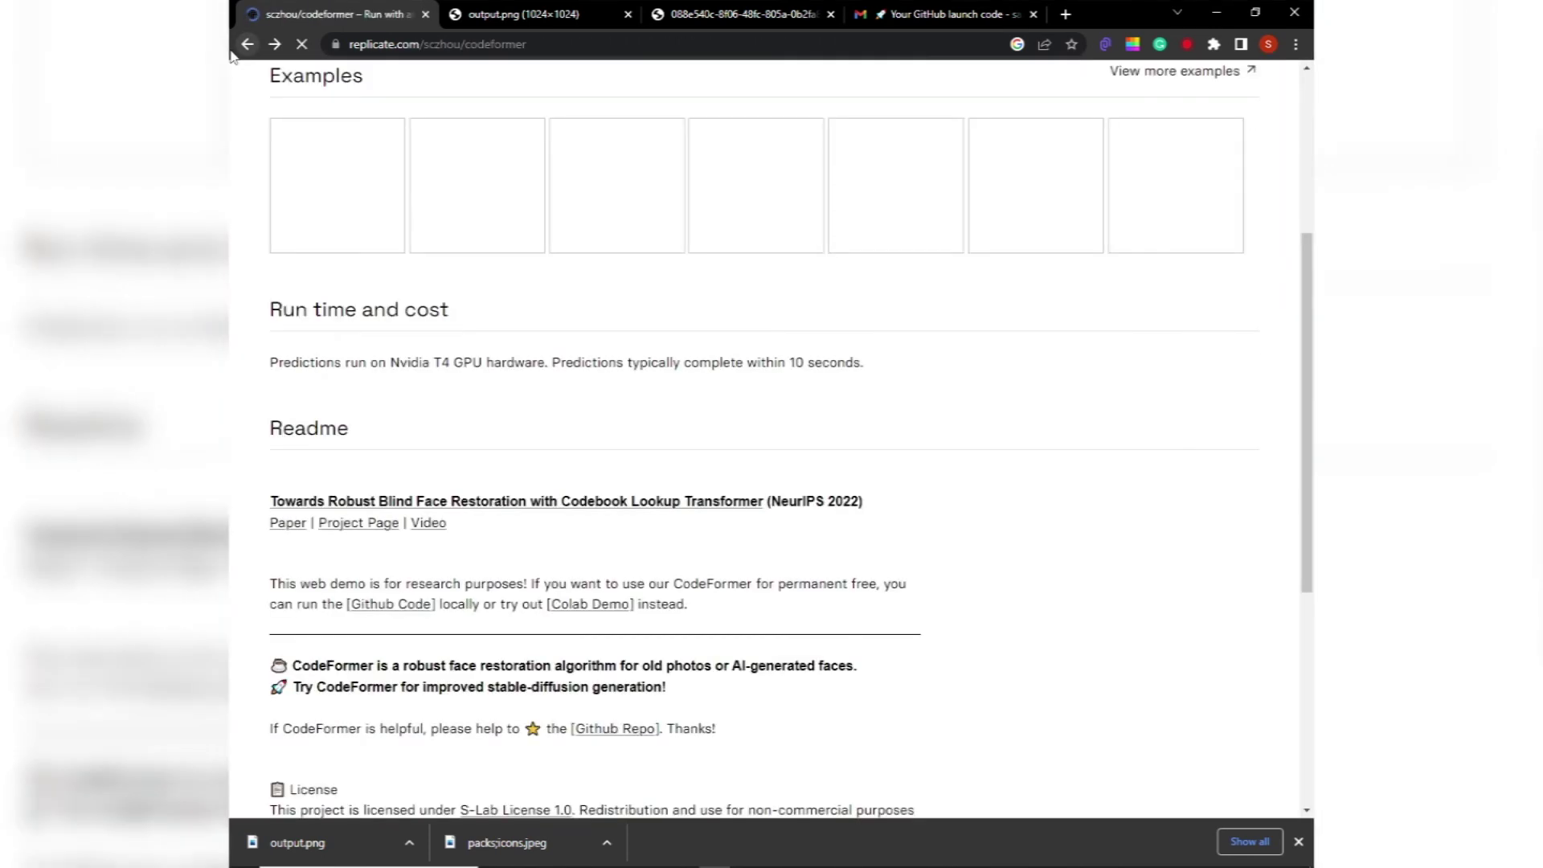
scroll(759, 383, up, 4)
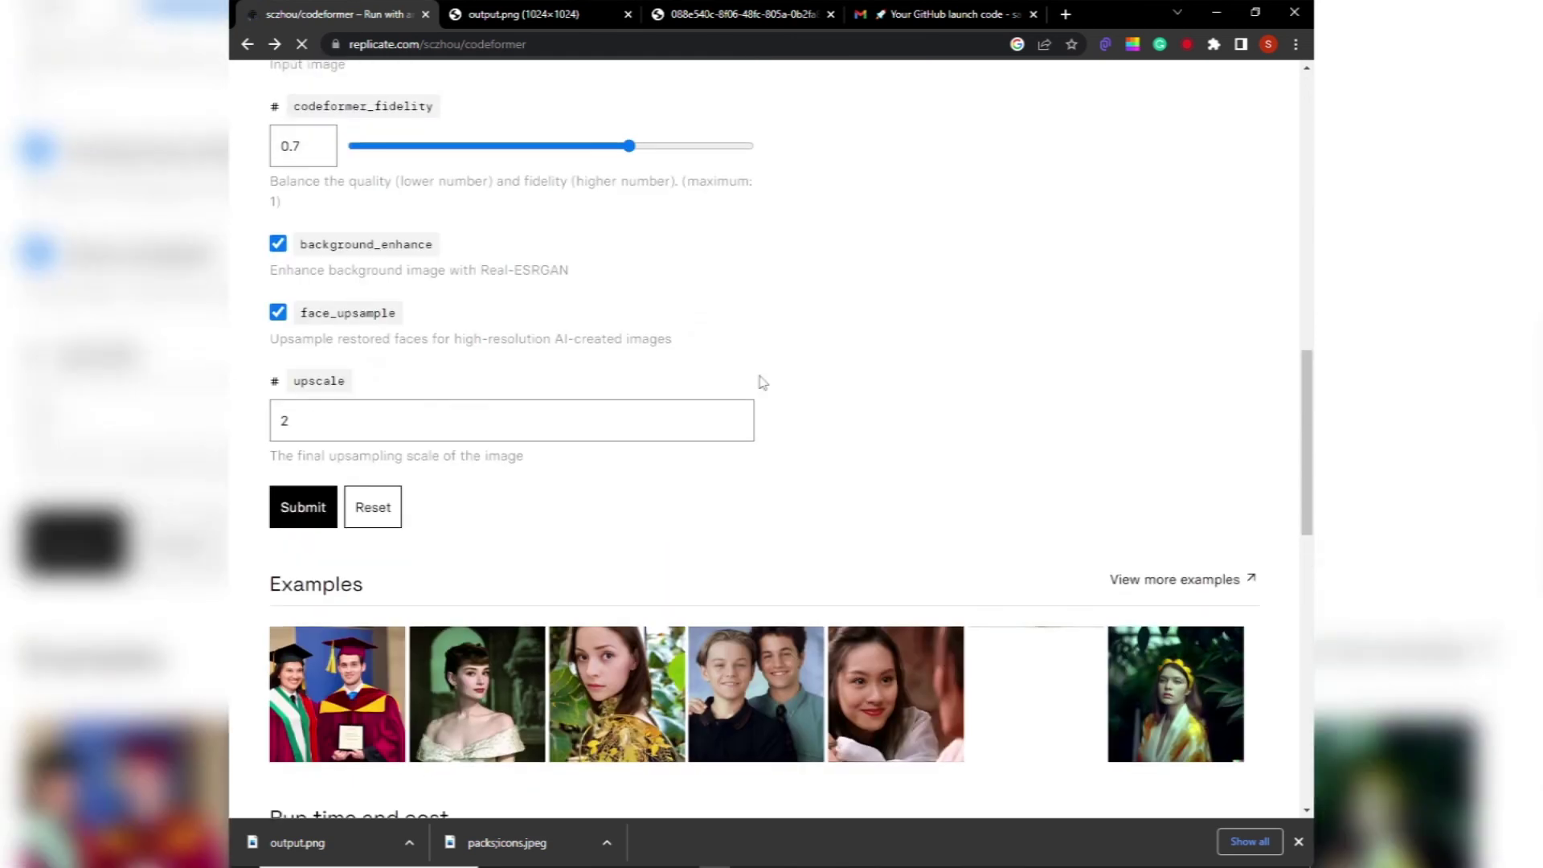
scroll(760, 382, up, 3)
scroll(760, 382, up, 2)
scroll(760, 382, up, 2)
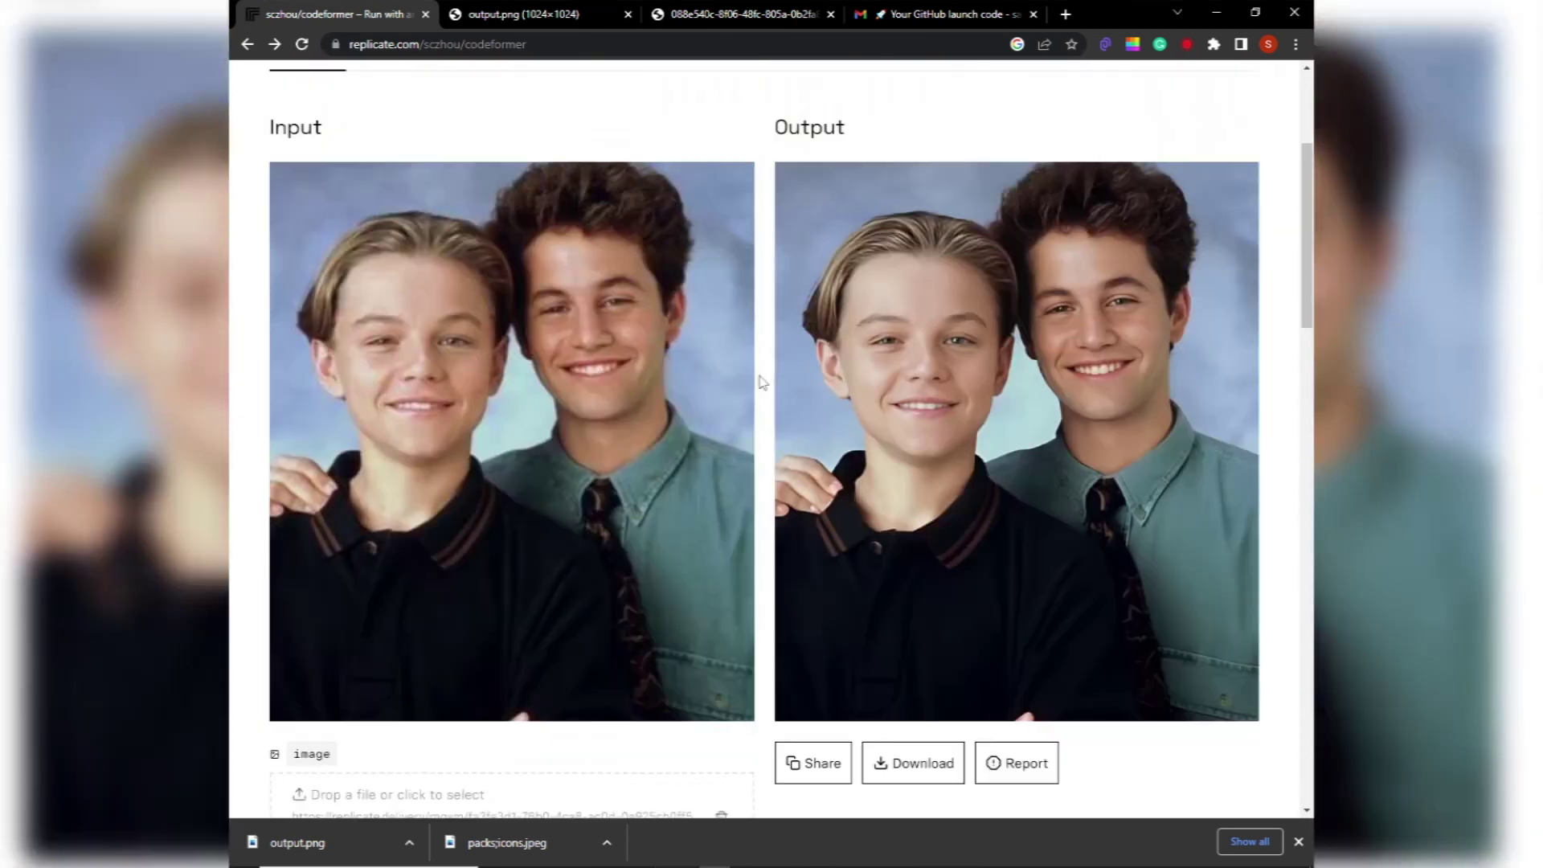